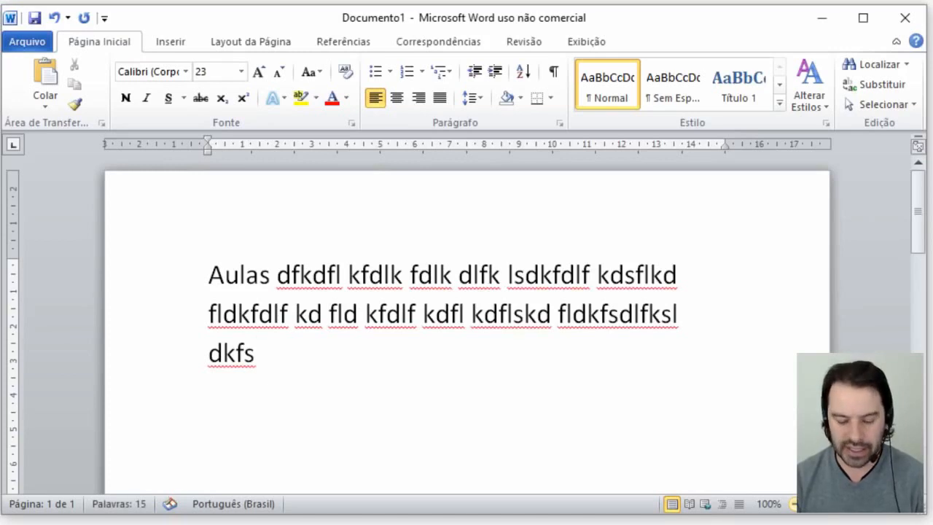
# - End the first paragraph with a period and add a second: "Curso dkflsd klkdsfl dkfld kfl dsklfksd flkdfdlfkdfldk ld fksd flskdfldkfsdlfkdlfkdlfkdfldk fkdl."
pyautogui.press('Return')
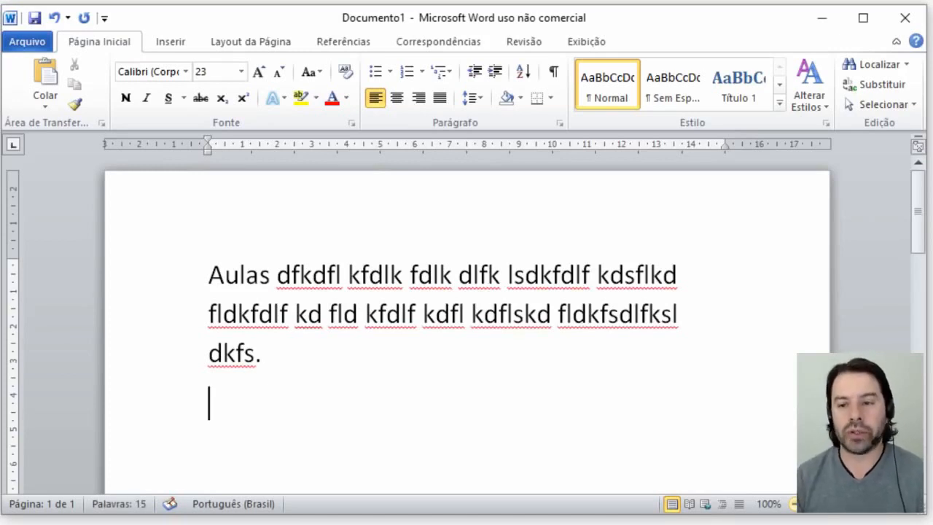
pyautogui.write('Curso dkflsd klkdsfl dkfld kfl dsk')
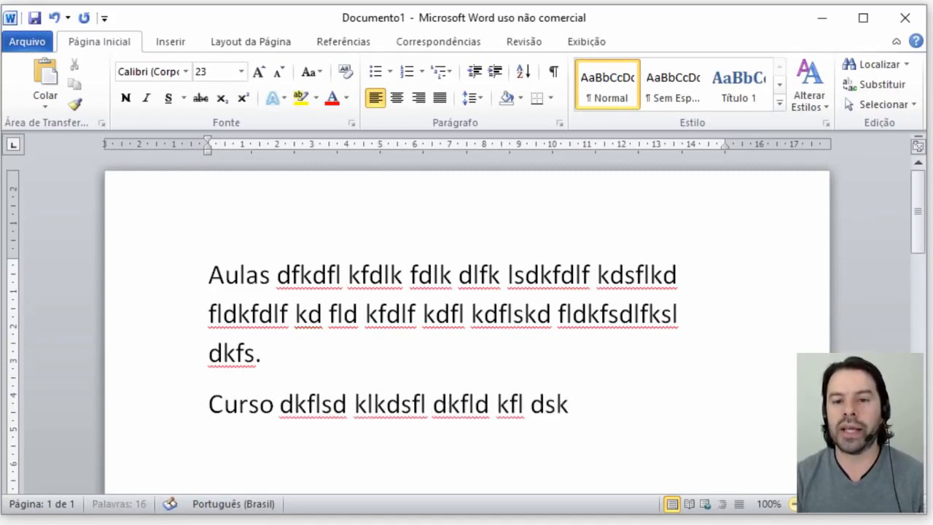
pyautogui.write('lfksd flkdfdlfkdfldk ld fksd flskdfldkfsdlfkdlfkdlfkdfldk fkdl')
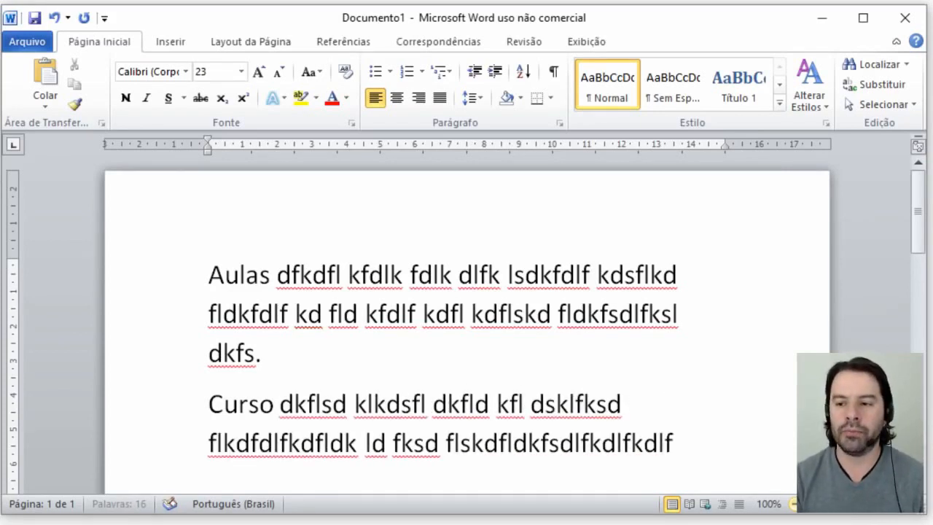
pyautogui.press('BackSpace')
pyautogui.write('.')
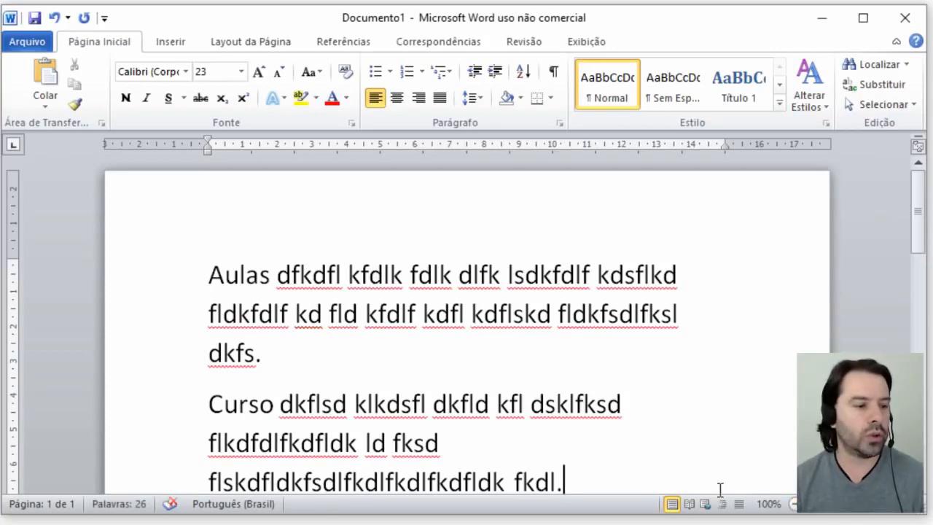
# - Format both paragraphs, "Aulas" and "Curso", as a bulleted list with the default round bullets
pyautogui.moveTo(919, 230); pyautogui.dragTo(918, 237)
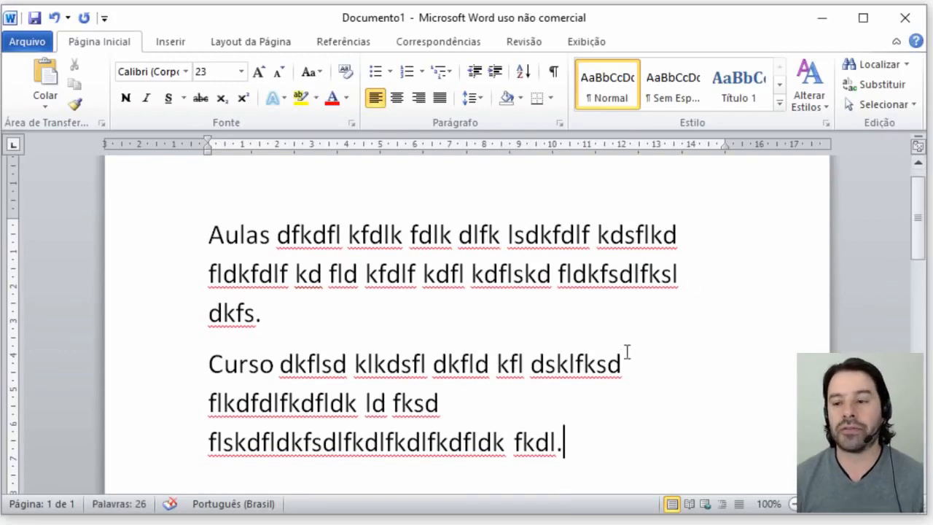
pyautogui.moveTo(598, 440); pyautogui.dragTo(216, 234)
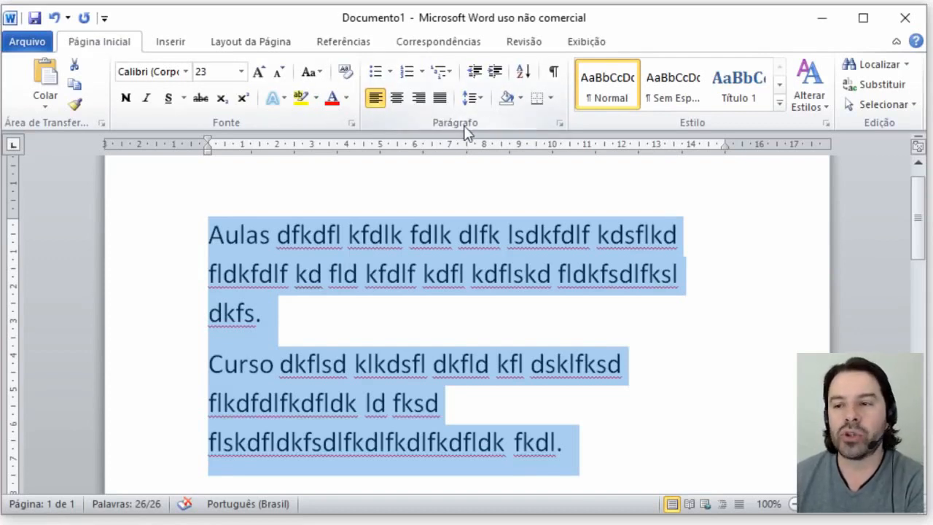
pyautogui.click(375, 73)
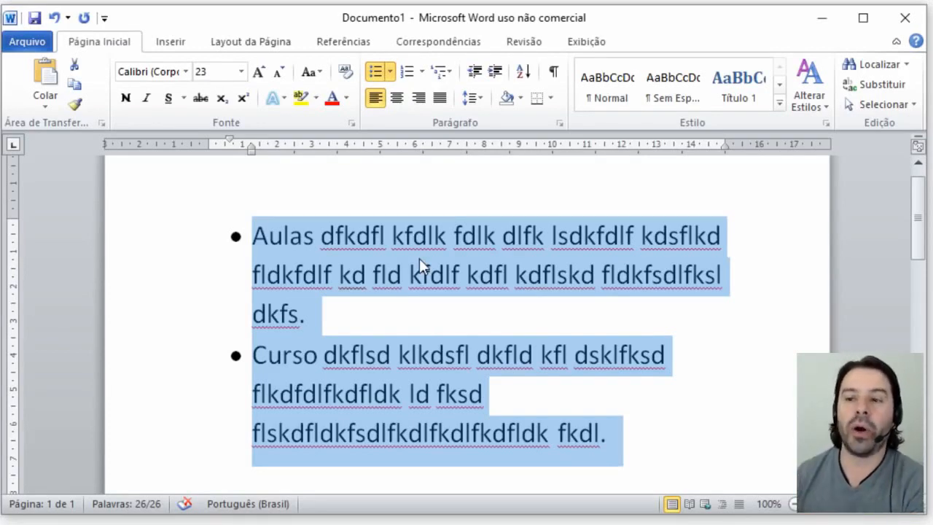
# - Try check-mark bullets on the two list items and undo that bullet change
pyautogui.click(390, 72)
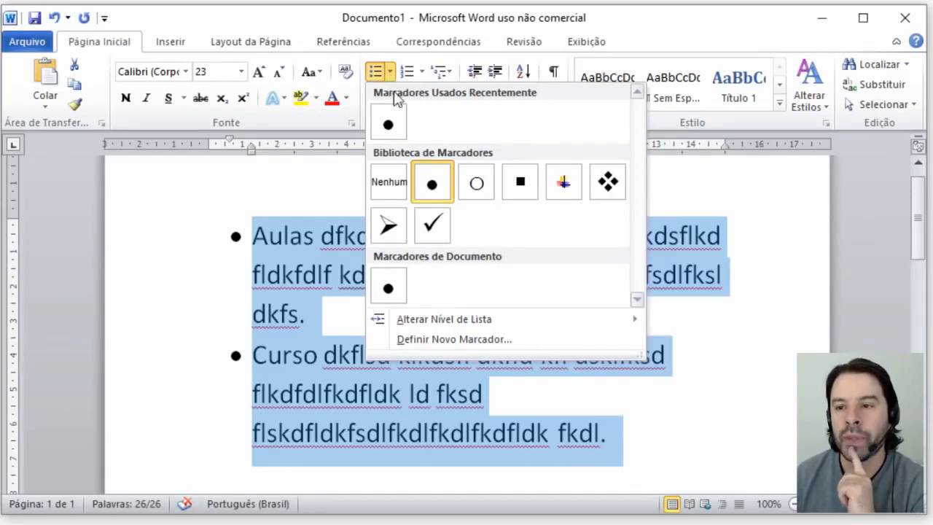
pyautogui.click(433, 231)
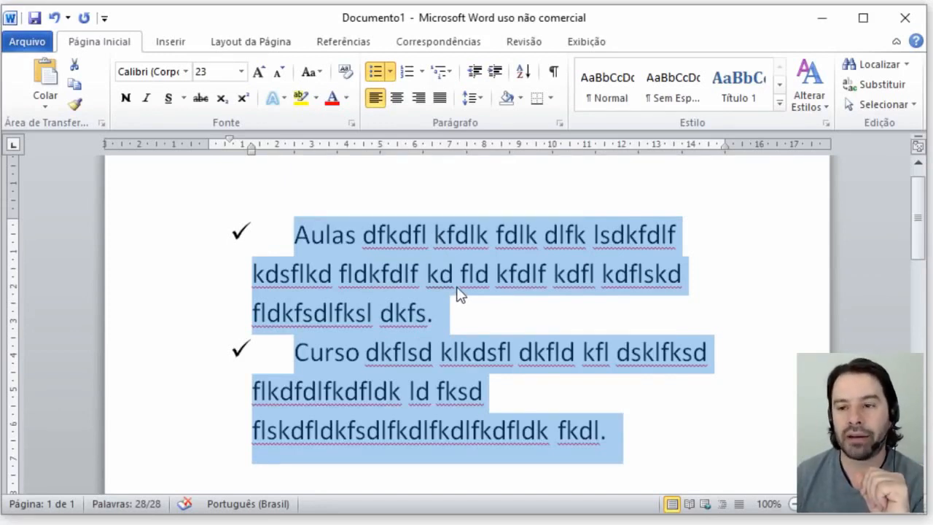
pyautogui.click(458, 291)
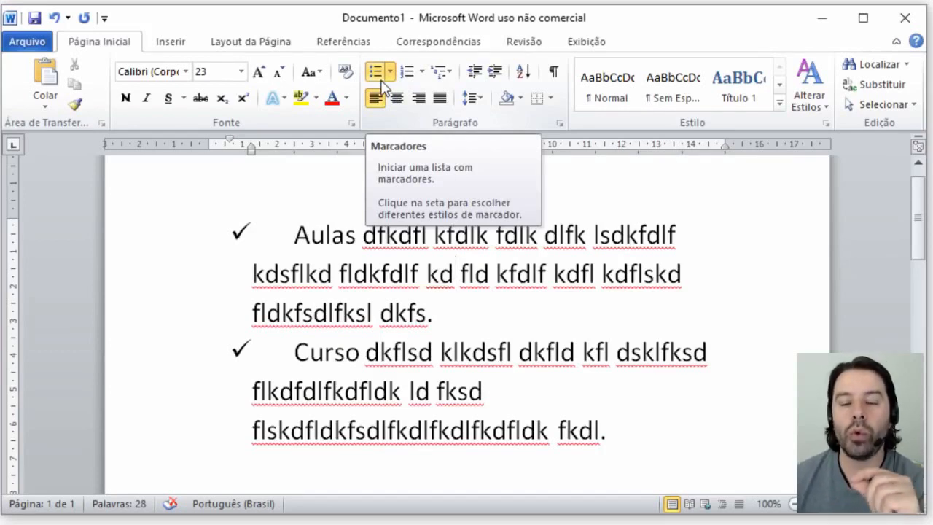
pyautogui.click(347, 235)
pyautogui.hotkey('ctrl', 'z')
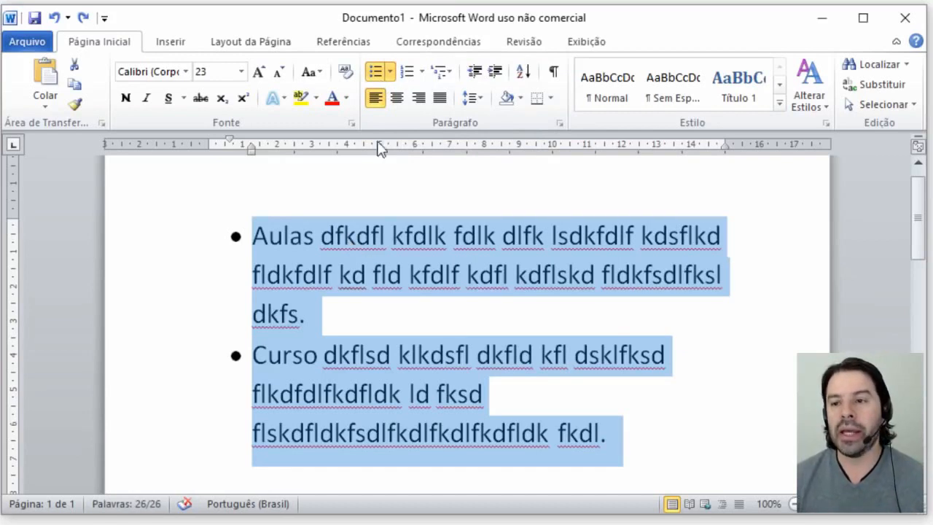
# - Try square bullets on the two list items and undo all bullet formatting on both paragraphs
pyautogui.click(391, 73)
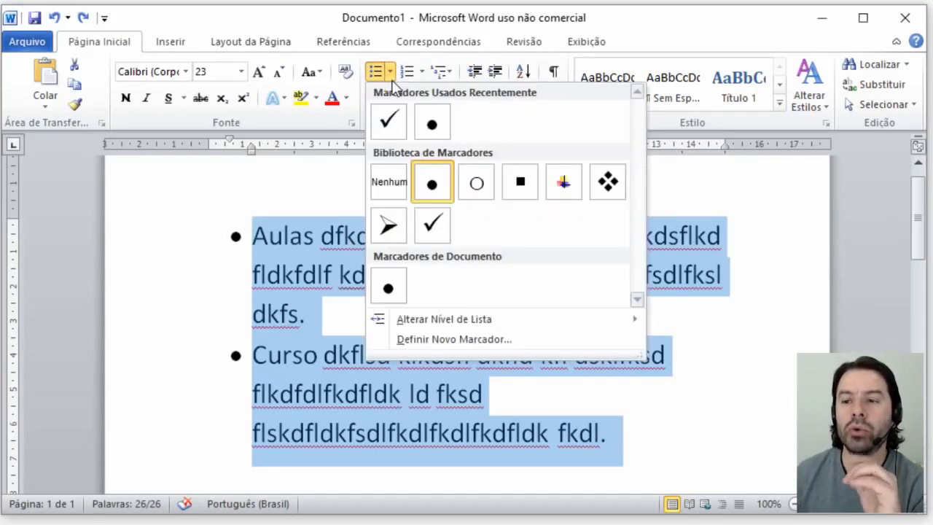
pyautogui.click(519, 184)
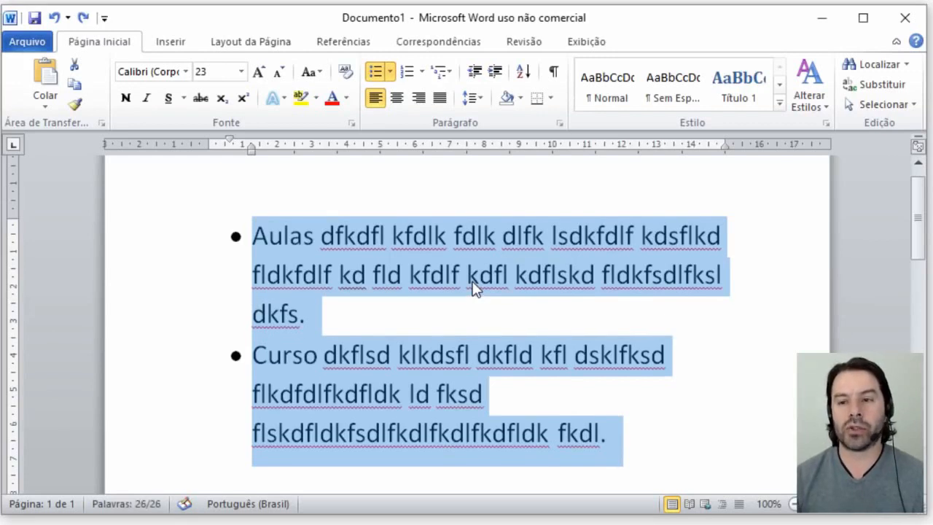
pyautogui.hotkey('ctrl', 'z')
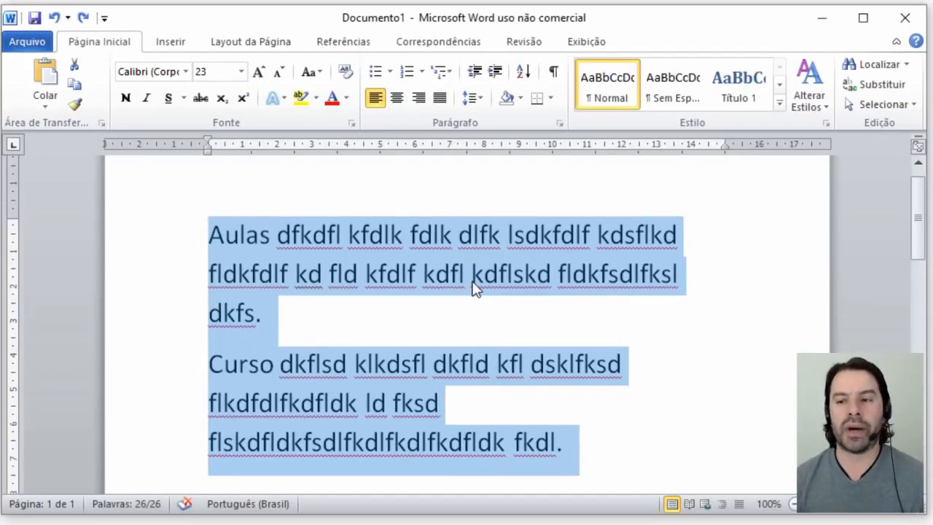
pyautogui.click(481, 326)
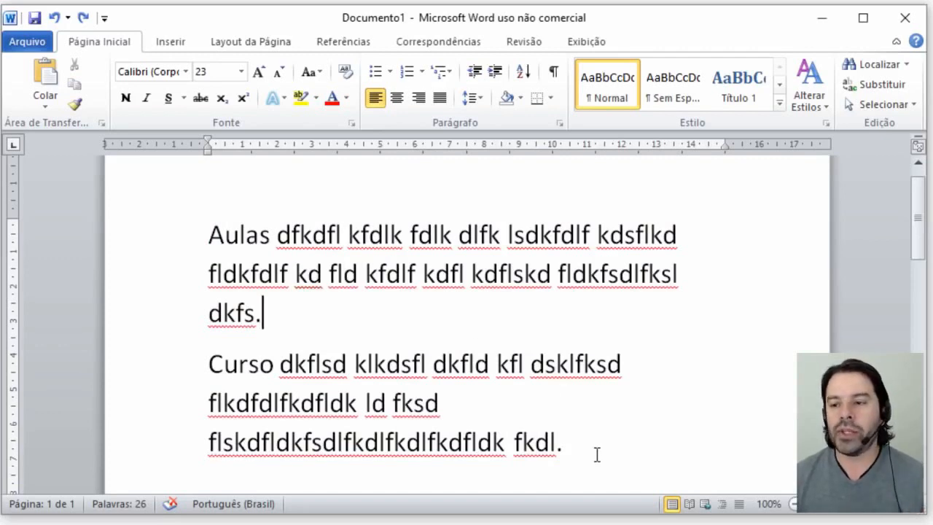
# - Format both paragraphs as a numbered list in the default 1., 2., 3. format
pyautogui.moveTo(567, 443); pyautogui.dragTo(214, 244)
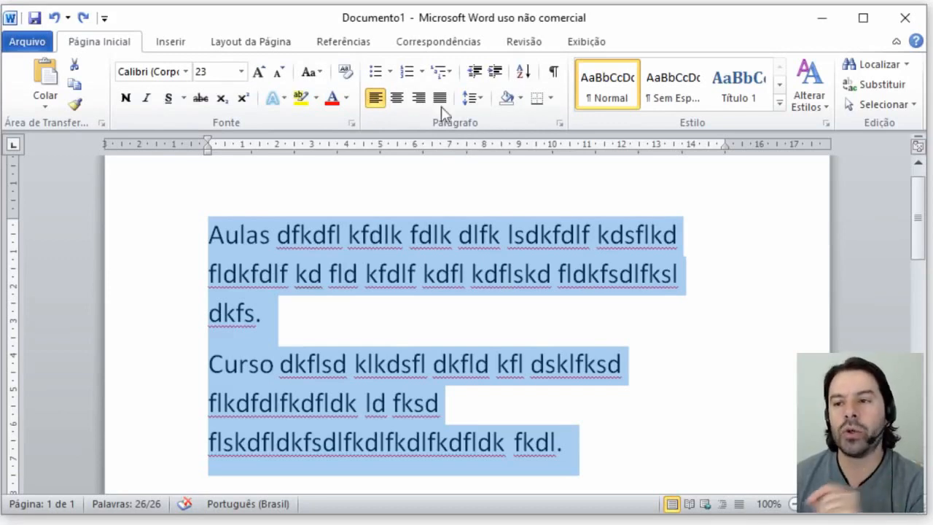
pyautogui.click(406, 72)
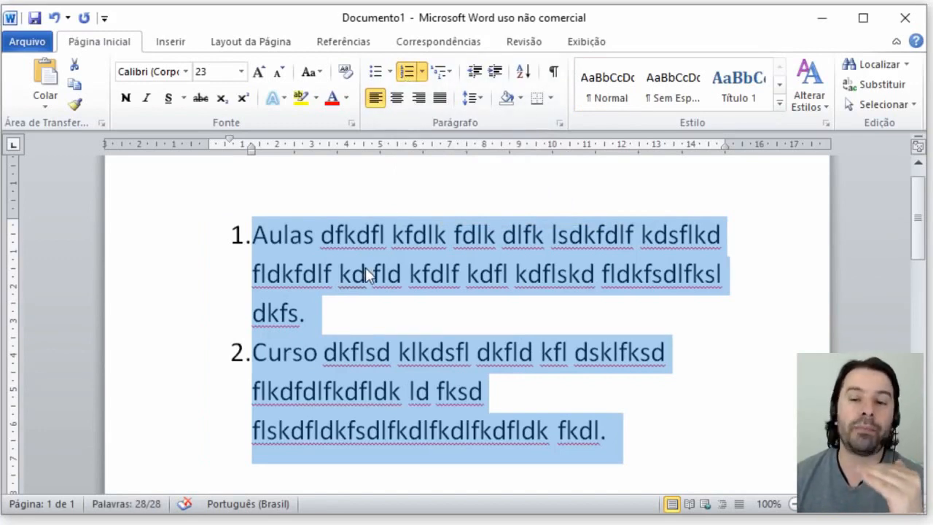
pyautogui.click(375, 328)
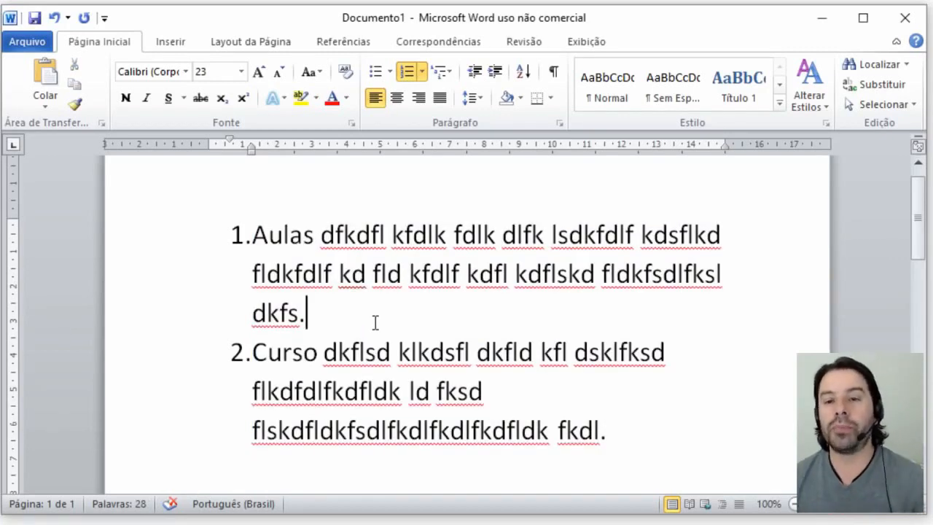
# - Change the numbering of both list items to uppercase Roman numerals (I., II., III.)
pyautogui.moveTo(662, 442); pyautogui.dragTo(206, 212)
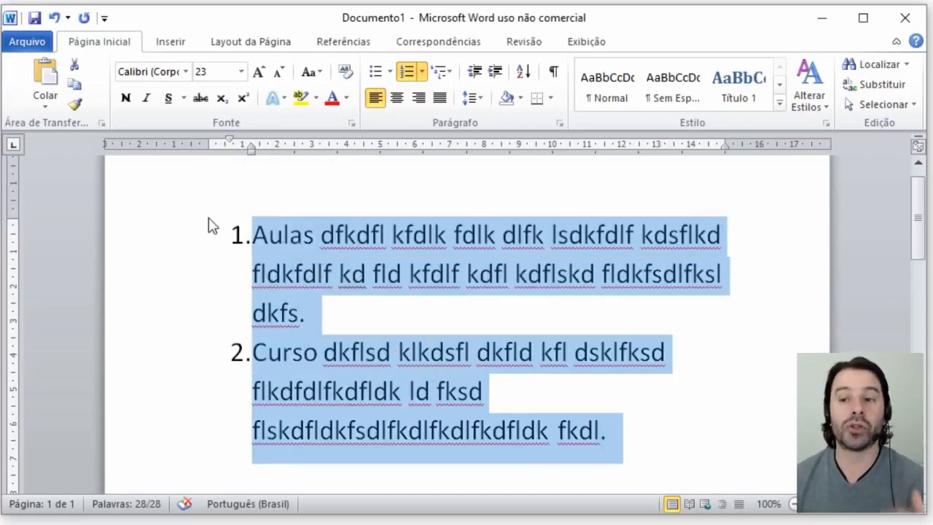
pyautogui.click(422, 71)
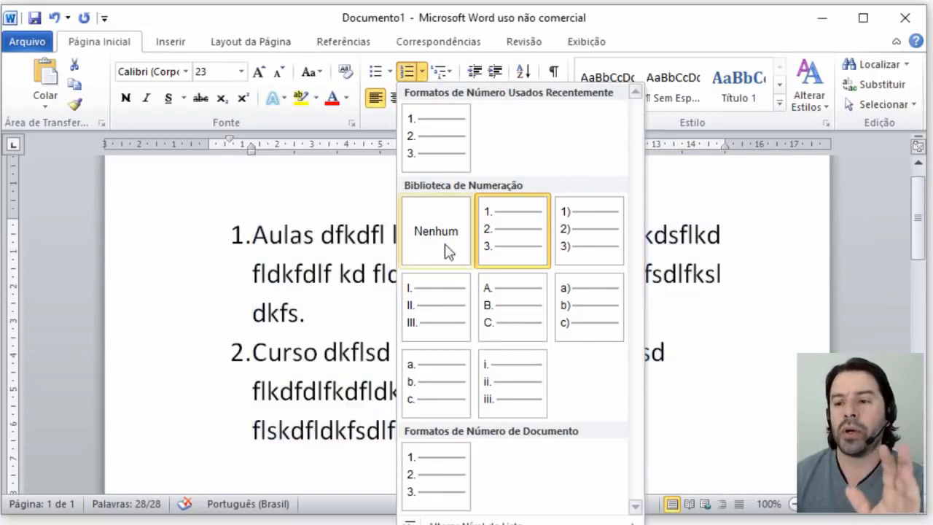
pyautogui.click(448, 328)
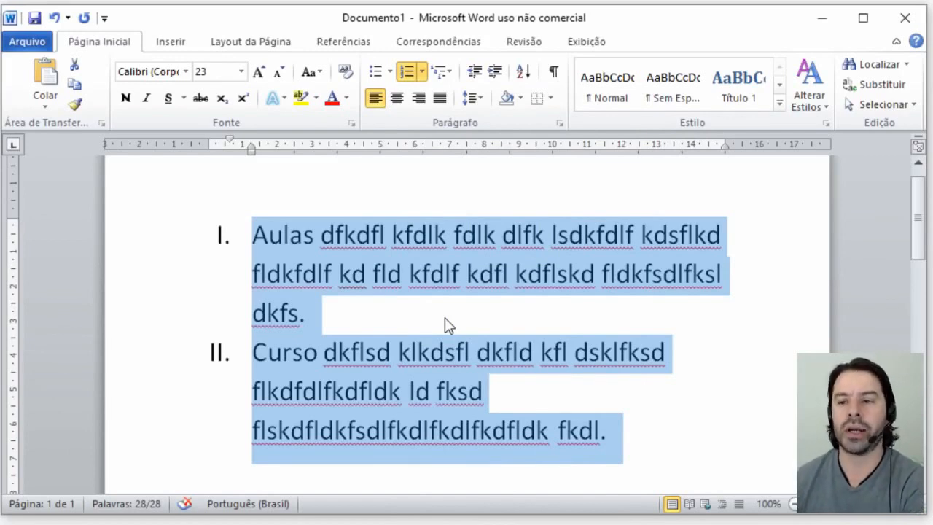
# - Change the numbering of both list items to uppercase letters (A., B., C.)
pyautogui.click(423, 72)
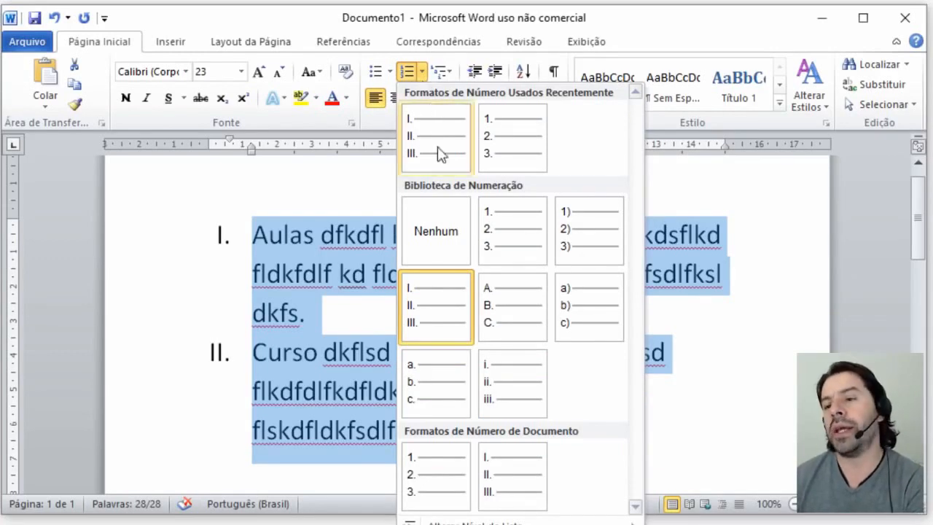
pyautogui.click(508, 336)
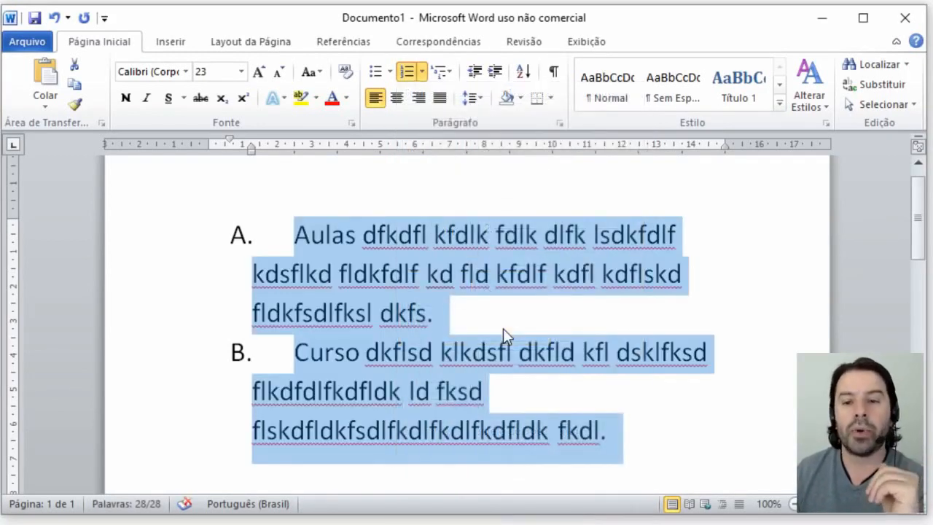
pyautogui.click(423, 73)
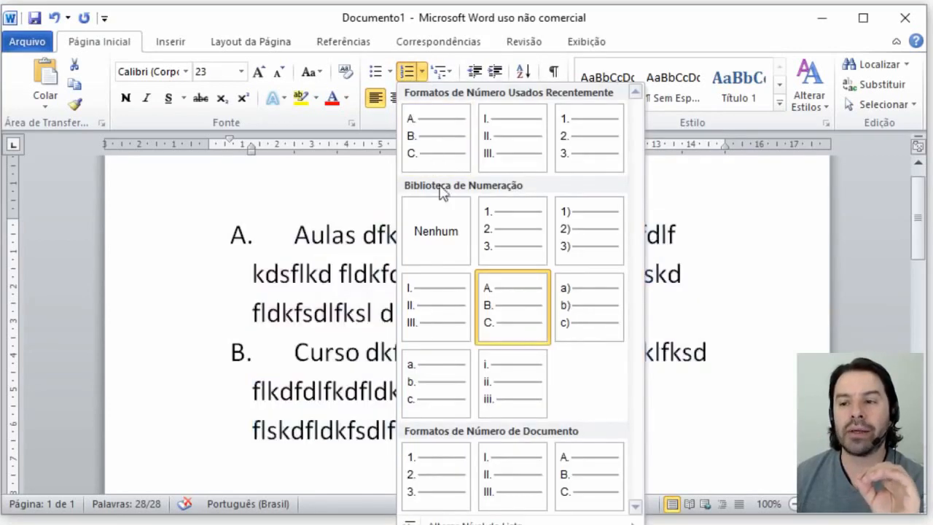
pyautogui.click(515, 321)
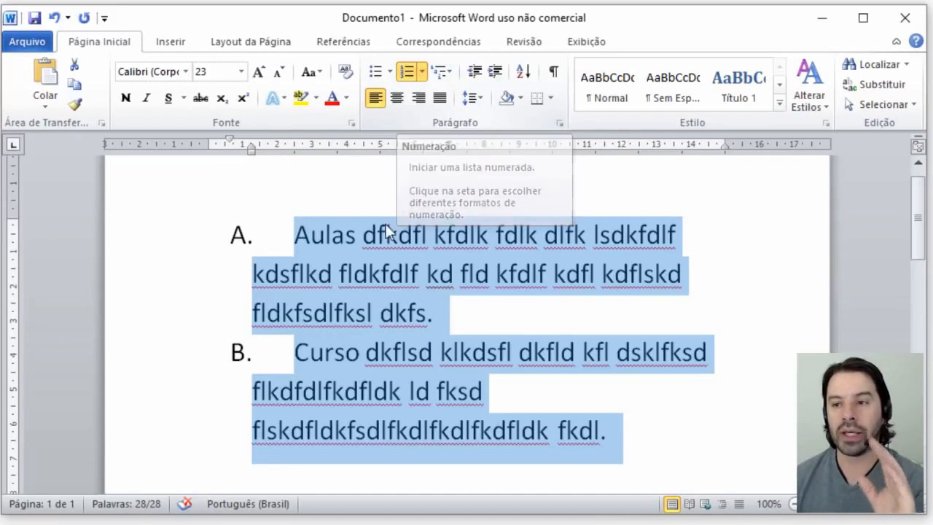
# - Undo the letter, Roman numeral and default numbering so that both paragraphs are plain text again
pyautogui.click(386, 312)
pyautogui.hotkey('ctrl', 'z')
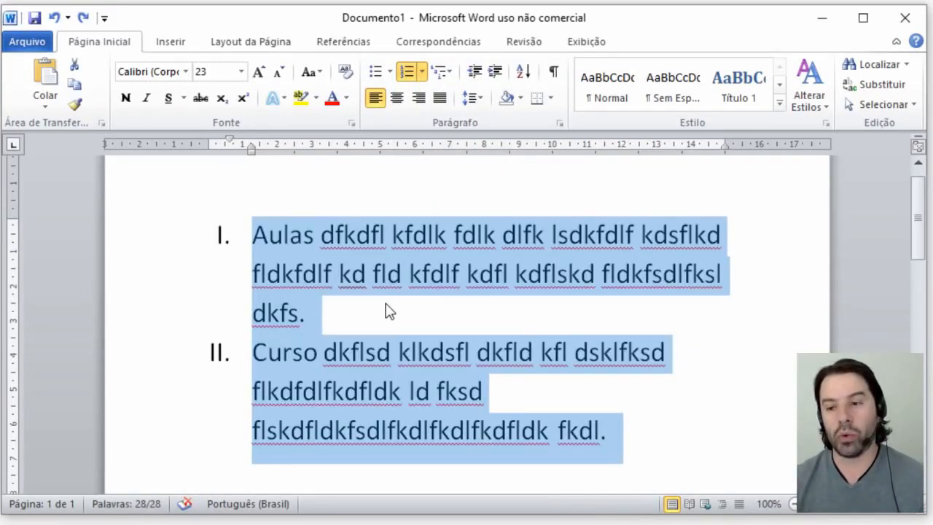
pyautogui.hotkey('ctrl', 'z')
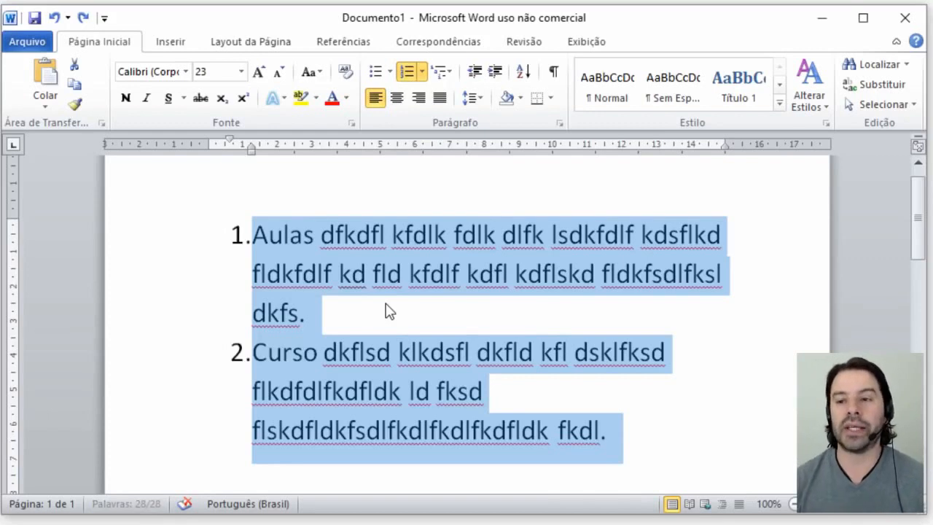
pyautogui.hotkey('ctrl', 'z')
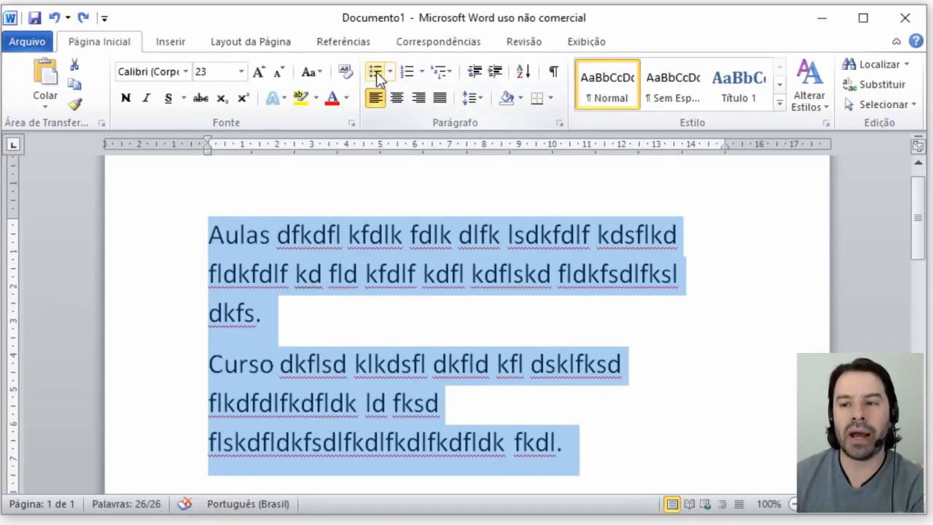
# - Apply the multilevel list format 1., 1.1., 1.1.1. to both paragraphs
pyautogui.click(448, 82)
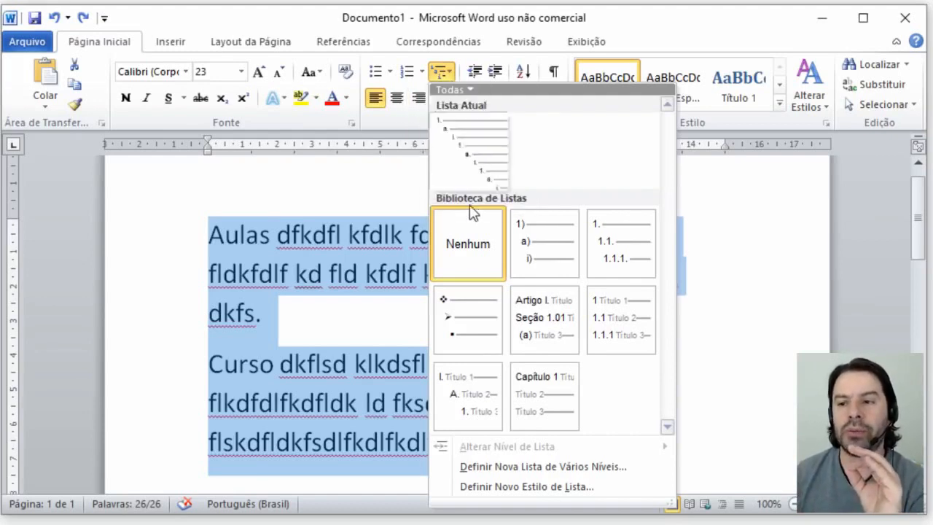
pyautogui.moveTo(543, 254)
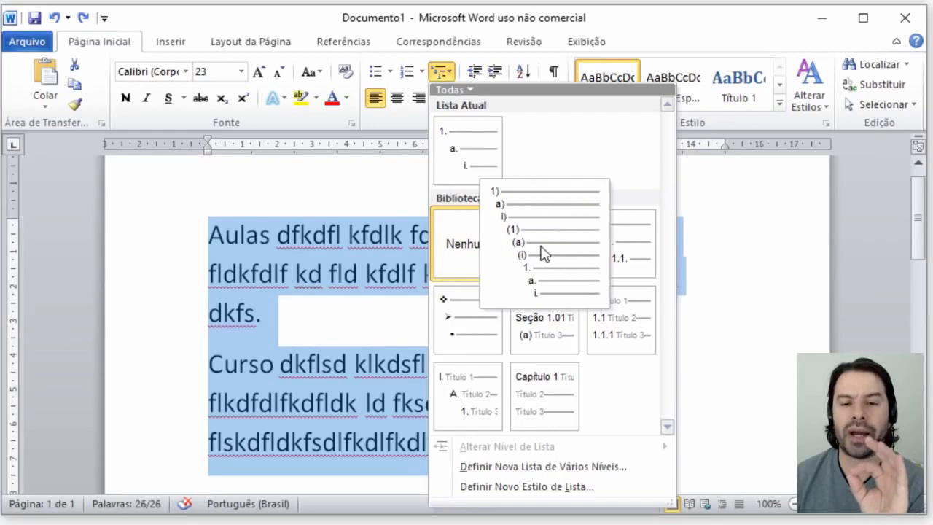
pyautogui.moveTo(460, 323)
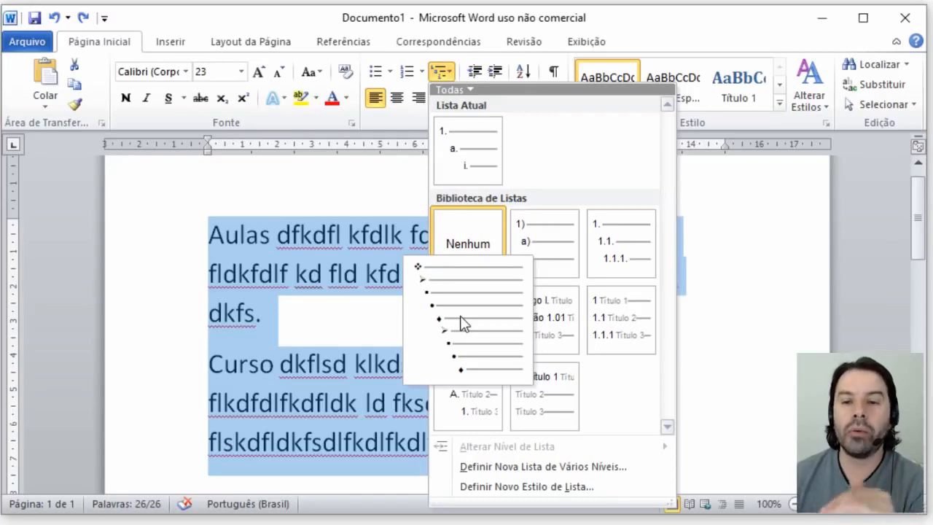
pyautogui.moveTo(630, 224)
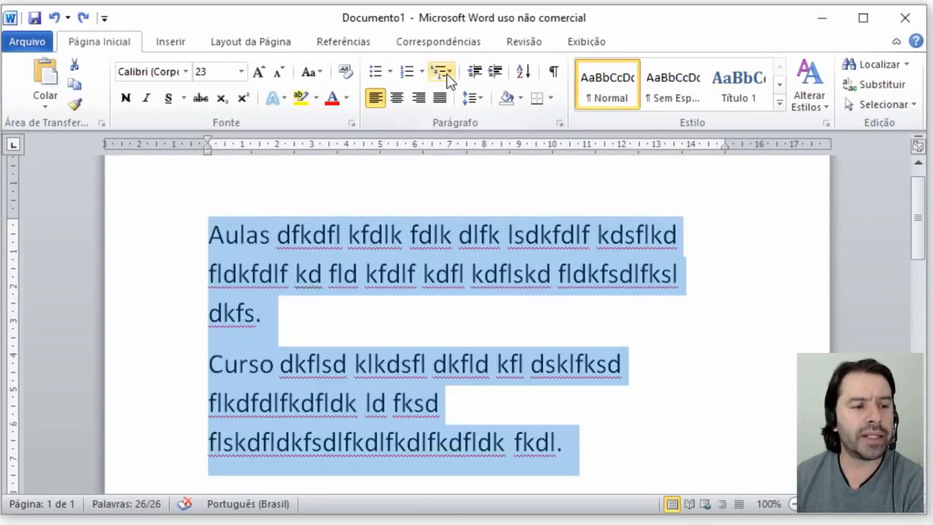
pyautogui.click(447, 75)
pyautogui.moveTo(617, 271)
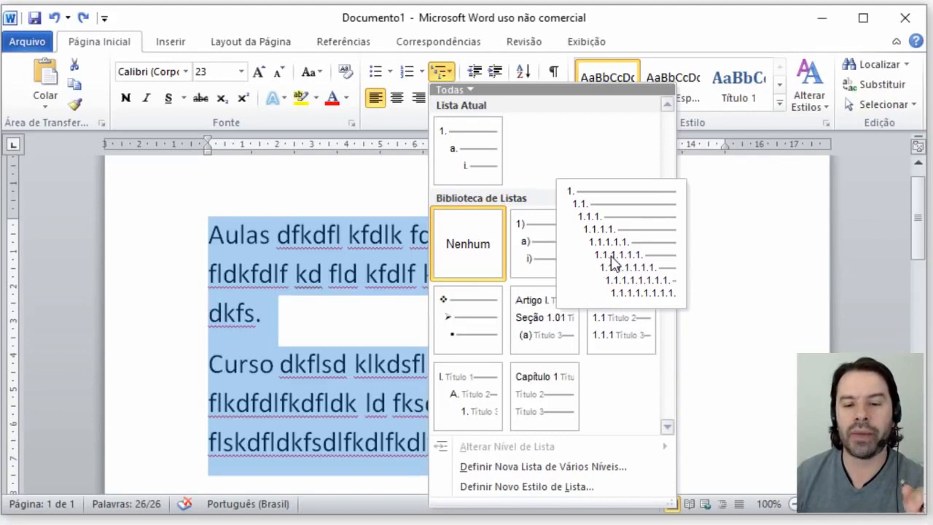
pyautogui.click(612, 261)
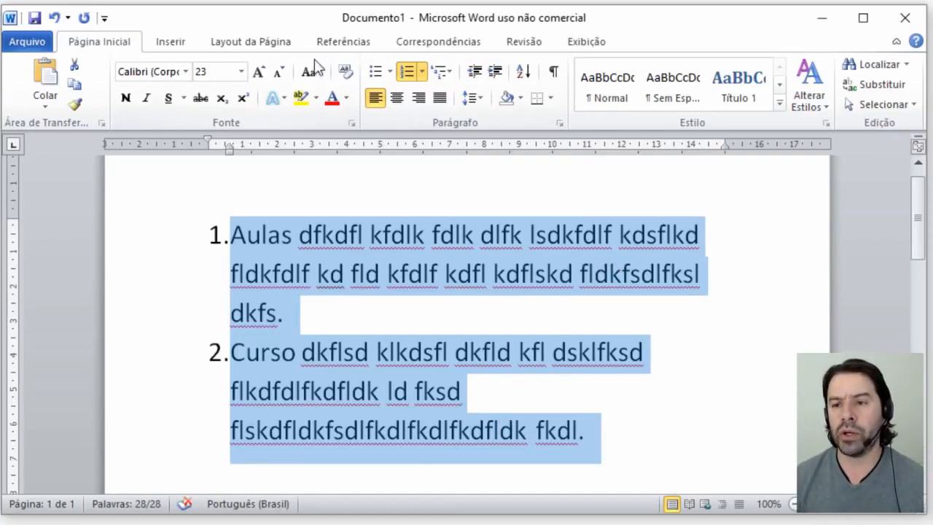
# - Reduce the font size of both list items to 20
pyautogui.click(285, 72)
pyautogui.click(285, 72)
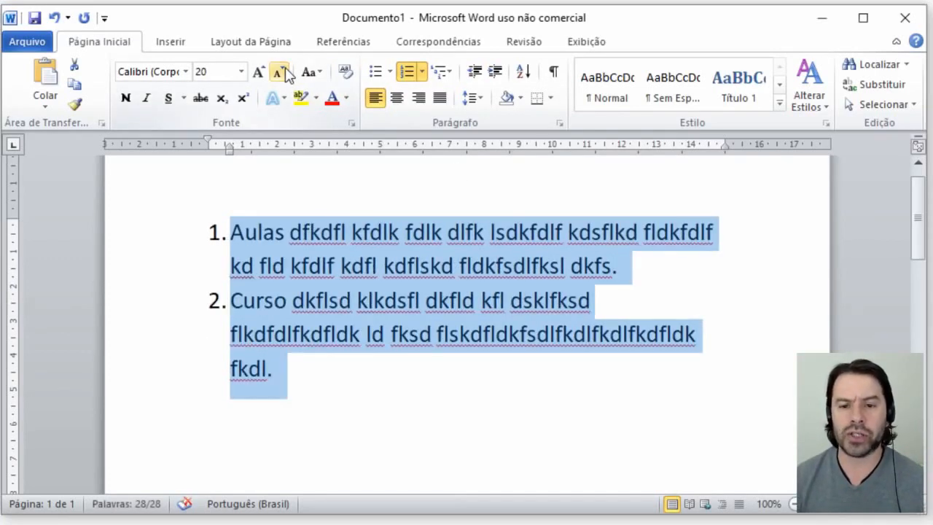
# - Reduce the font size of both list items to 18 and add an empty third item after the second one
pyautogui.click(286, 72)
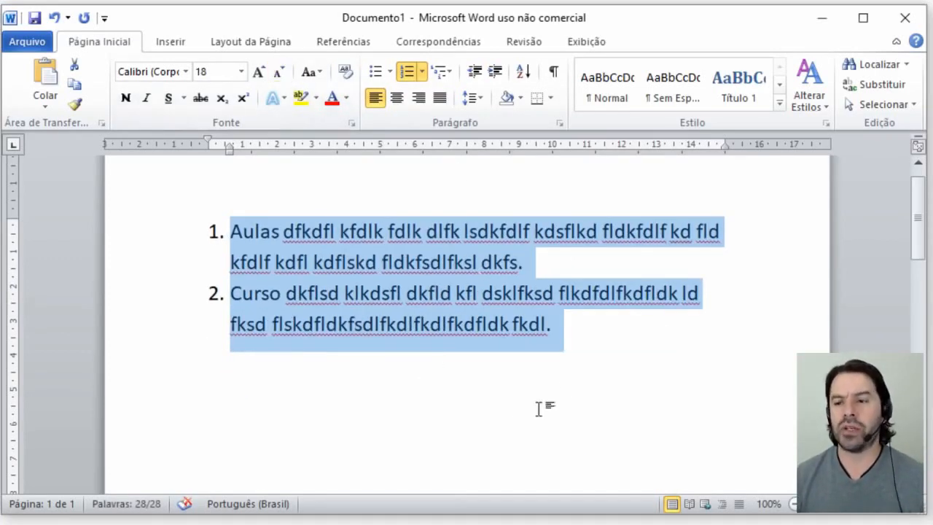
pyautogui.click(584, 323)
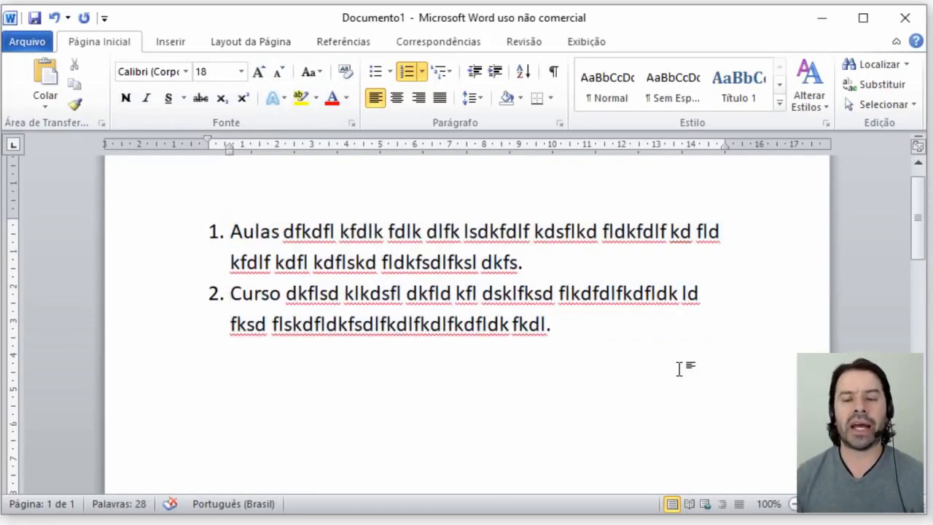
pyautogui.press('Return')
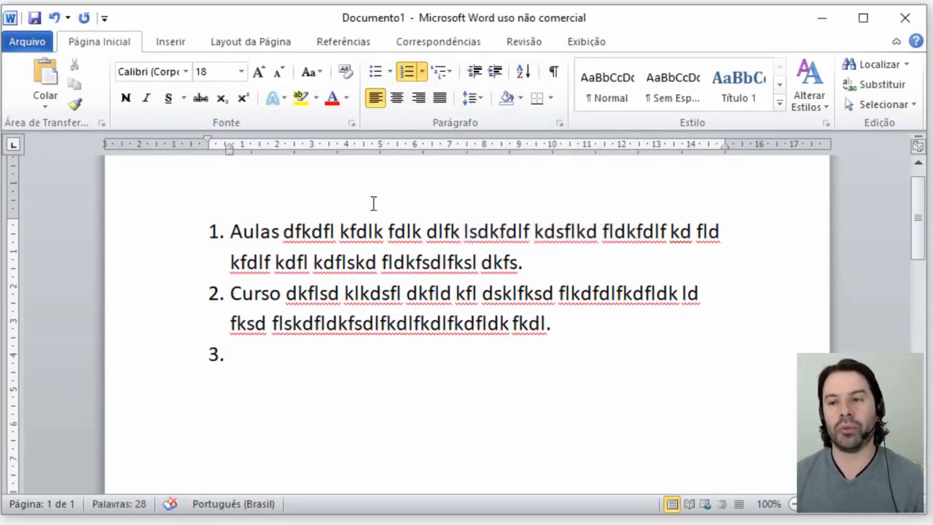
# - Demote the empty third item to second-level item 2.1. and enter the text "Mouse teclado."
pyautogui.click(495, 72)
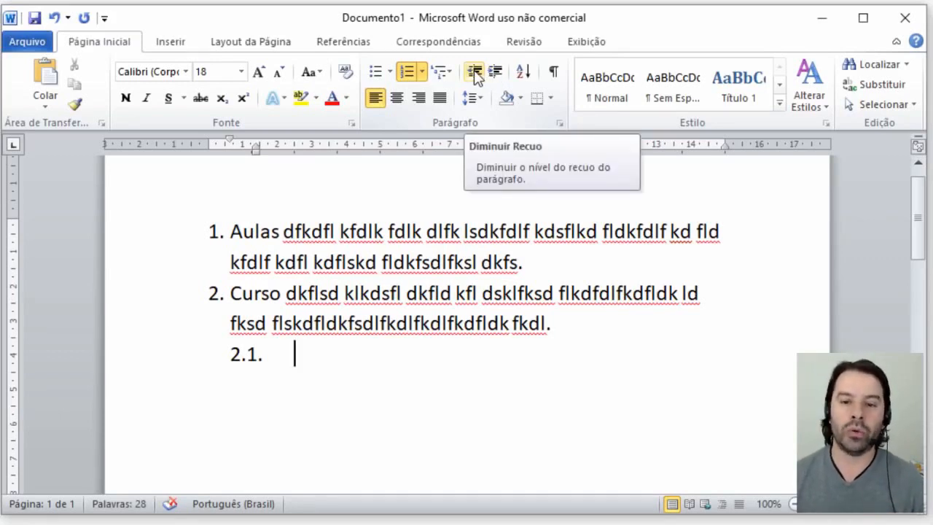
pyautogui.click(474, 73)
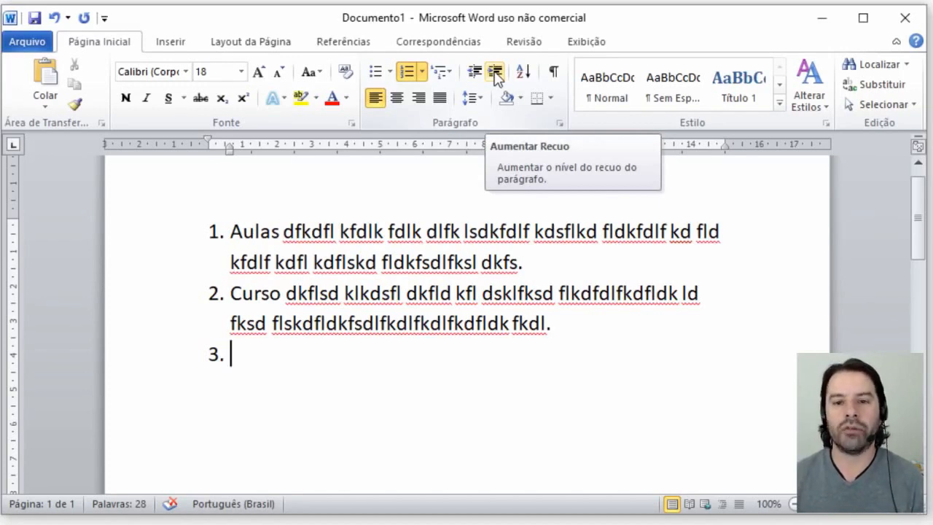
pyautogui.click(495, 73)
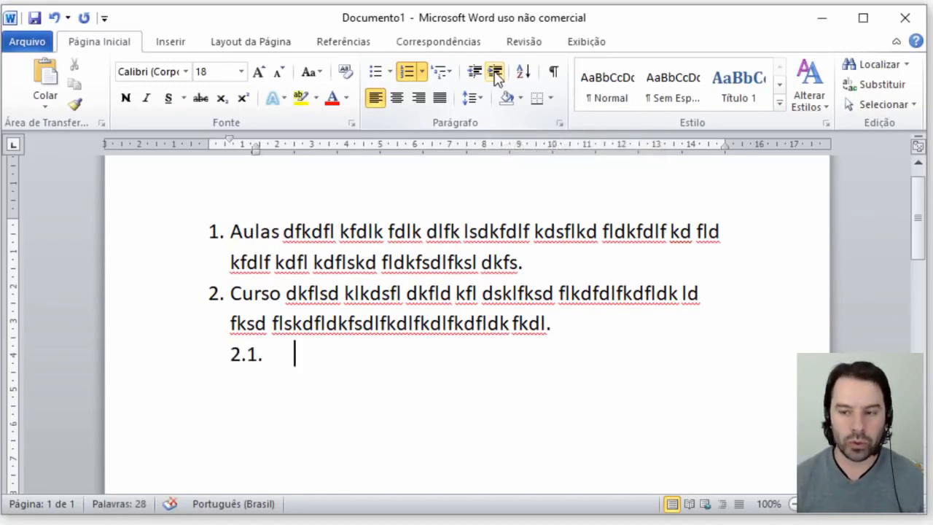
pyautogui.write('Mou')
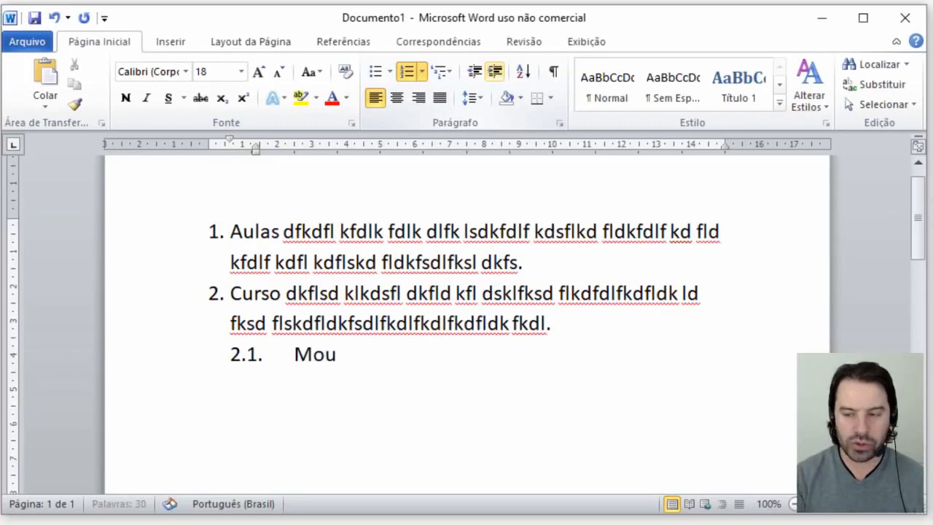
pyautogui.write('se')
pyautogui.press('Return')
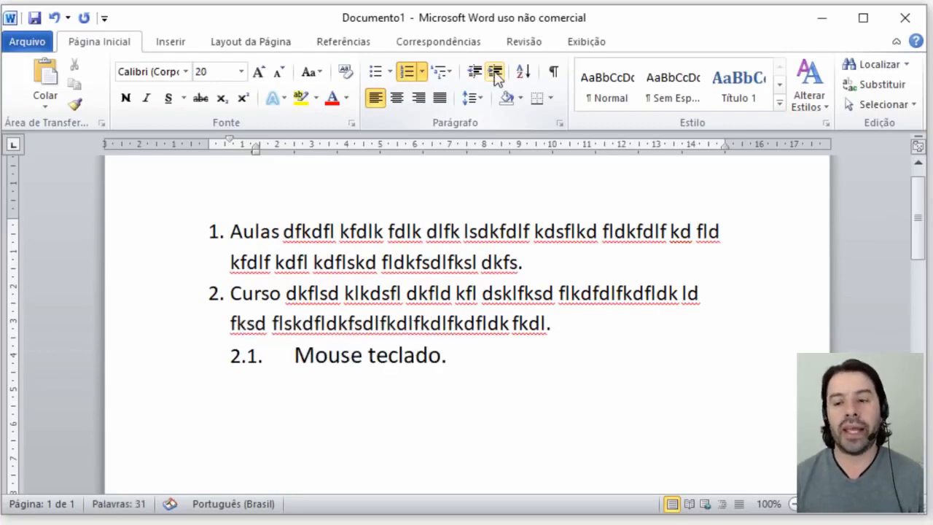
# - Add second-level item 2.2. with the text "Mesa." and start an empty item below it
pyautogui.press('Return')
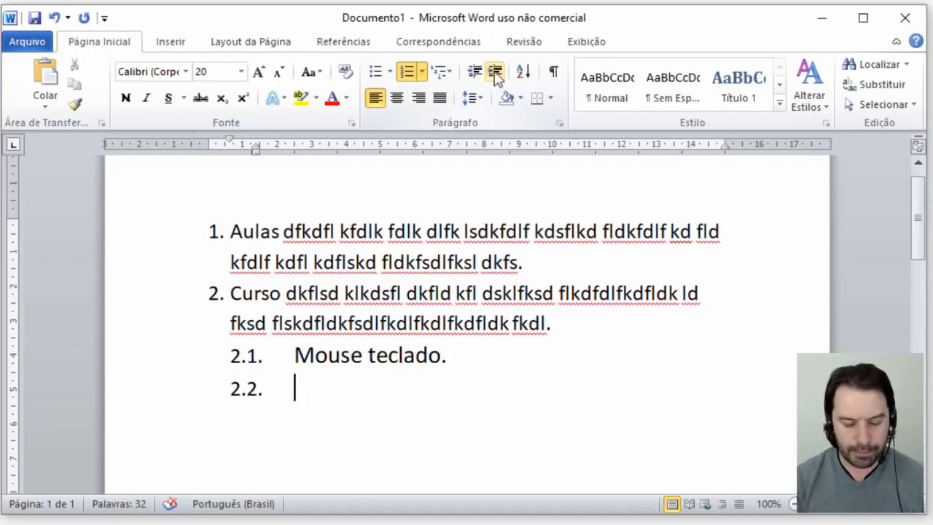
pyautogui.write('Mesa.')
pyautogui.press('Return')
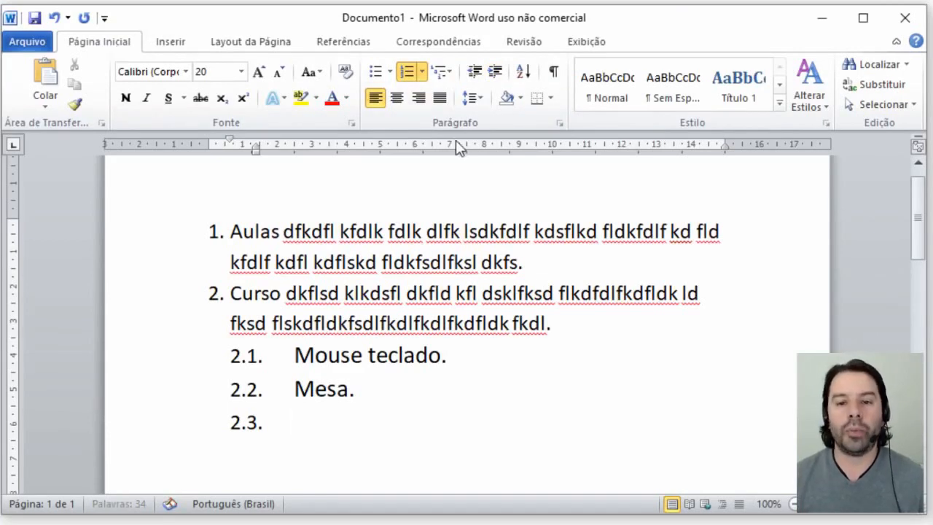
# - Demote the empty item to 2.2.1., promote it to first-level item 3. and enter the text "Parede."
pyautogui.click(499, 74)
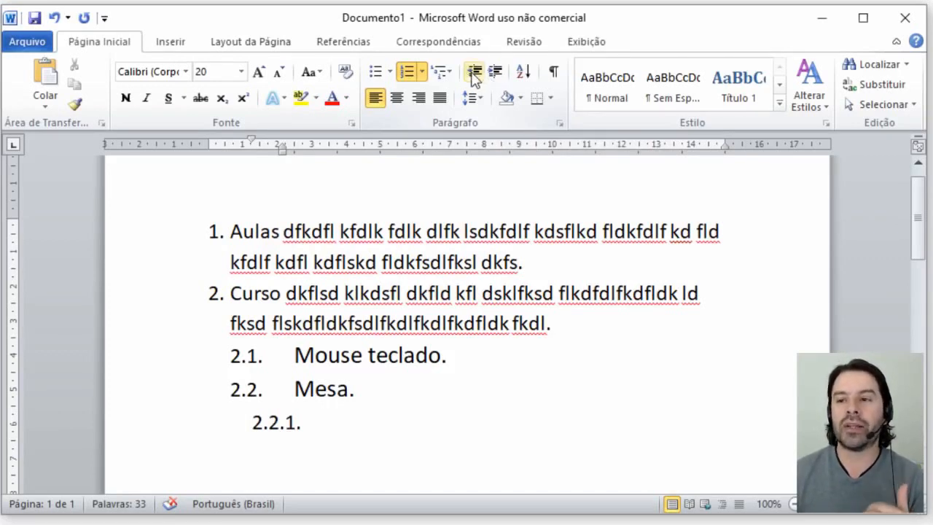
pyautogui.click(473, 76)
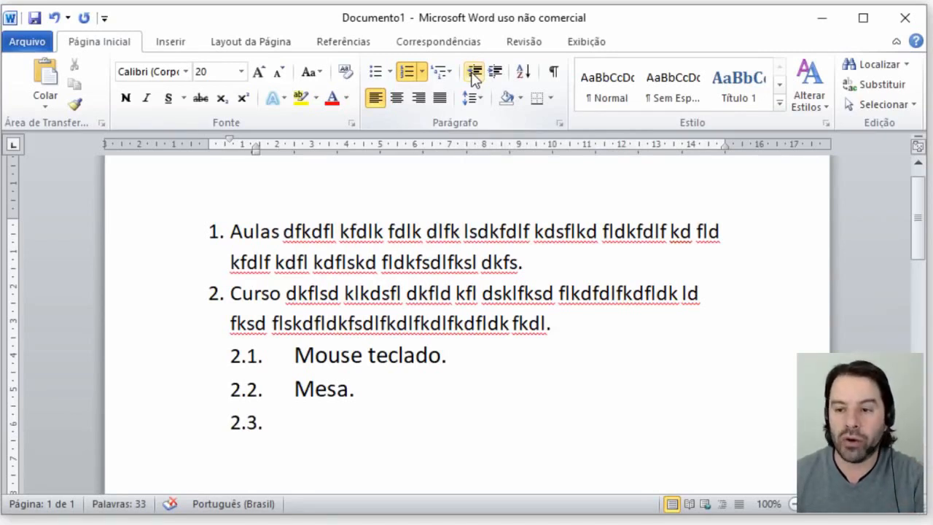
pyautogui.click(474, 76)
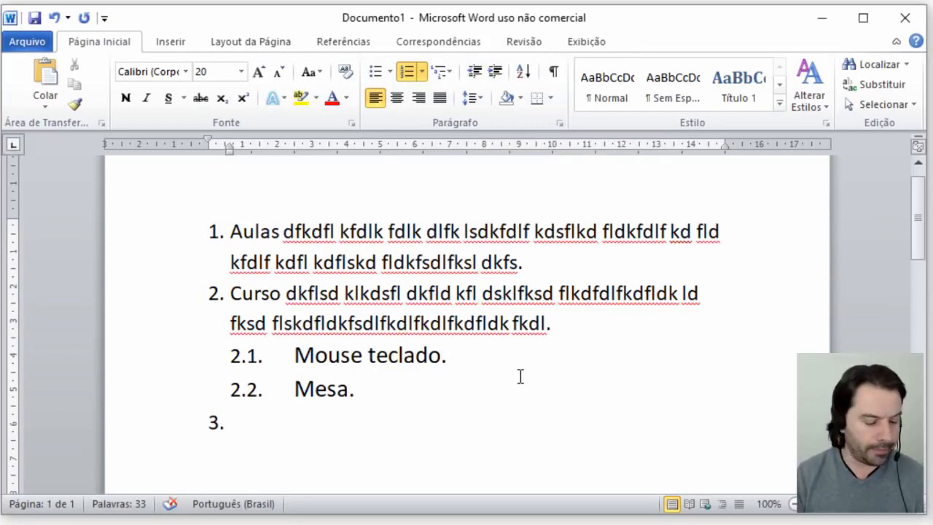
pyautogui.write('Parede')
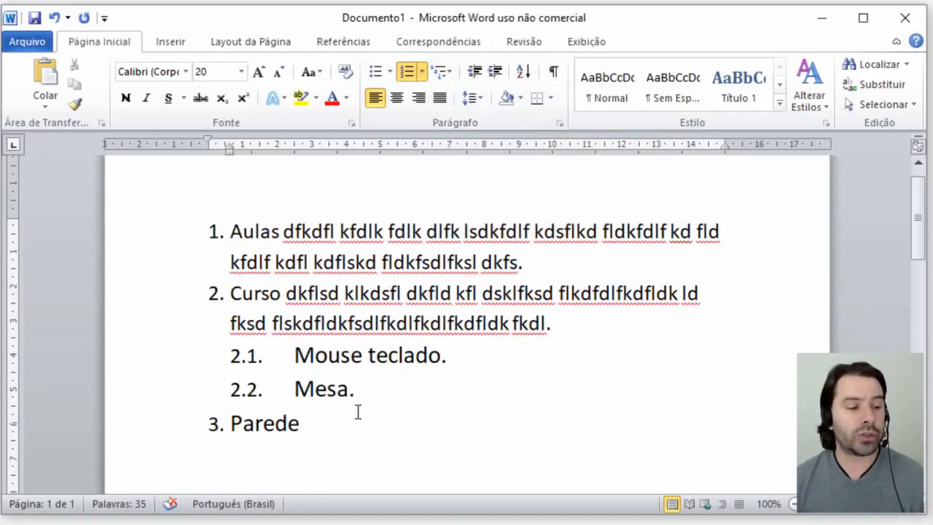
pyautogui.write('.')
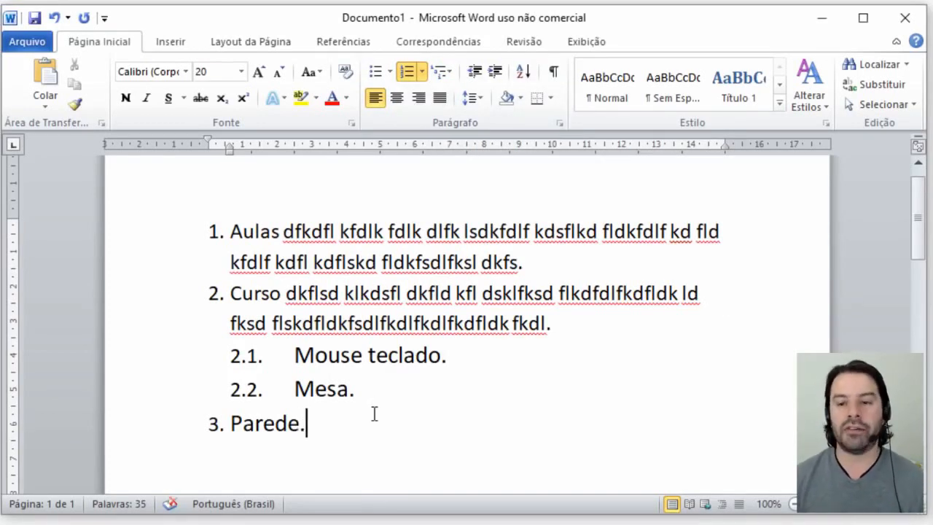
# - Apply the multilevel list format with diamond, arrow and square bullets to the whole list
pyautogui.moveTo(373, 415); pyautogui.dragTo(168, 229)
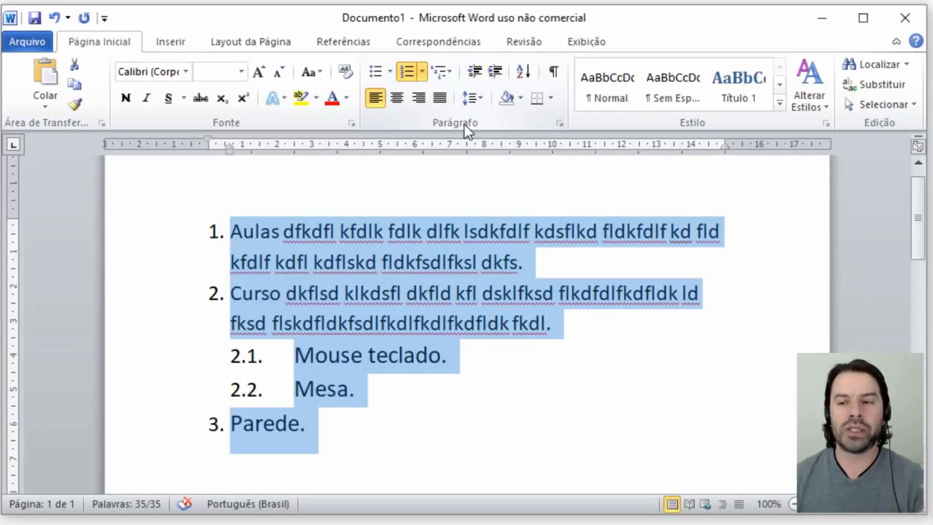
pyautogui.click(450, 71)
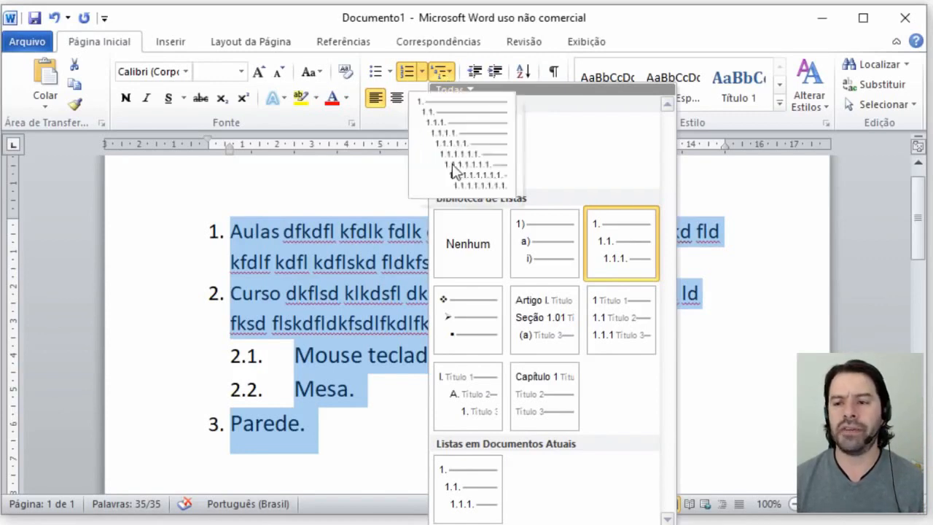
pyautogui.moveTo(468, 315)
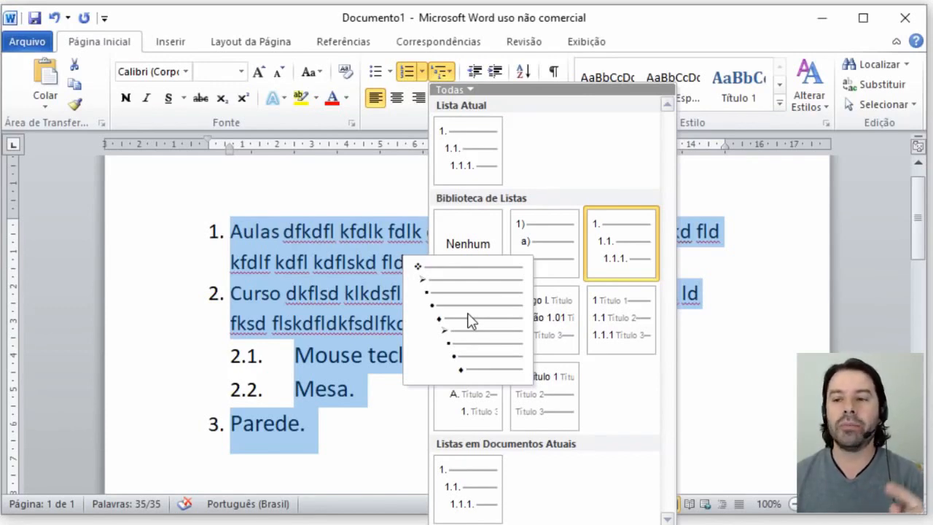
pyautogui.click(470, 321)
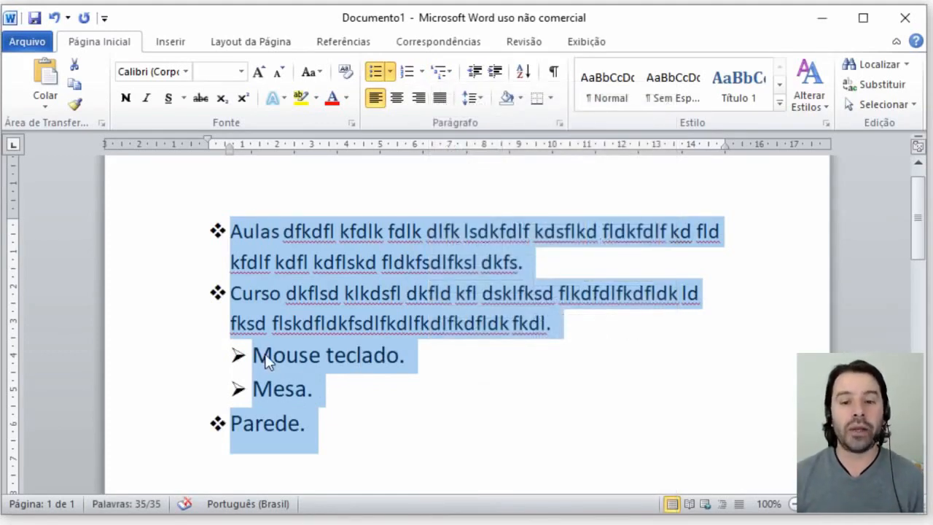
pyautogui.click(323, 392)
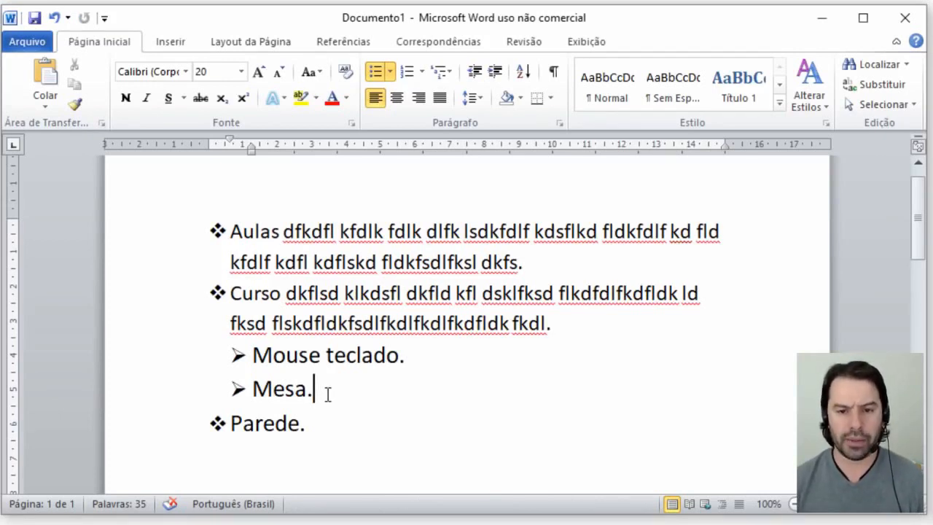
pyautogui.click(384, 358)
# - Undo all list formatting, font size and text changes until the document is empty
pyautogui.hotkey('ctrl', 'z')
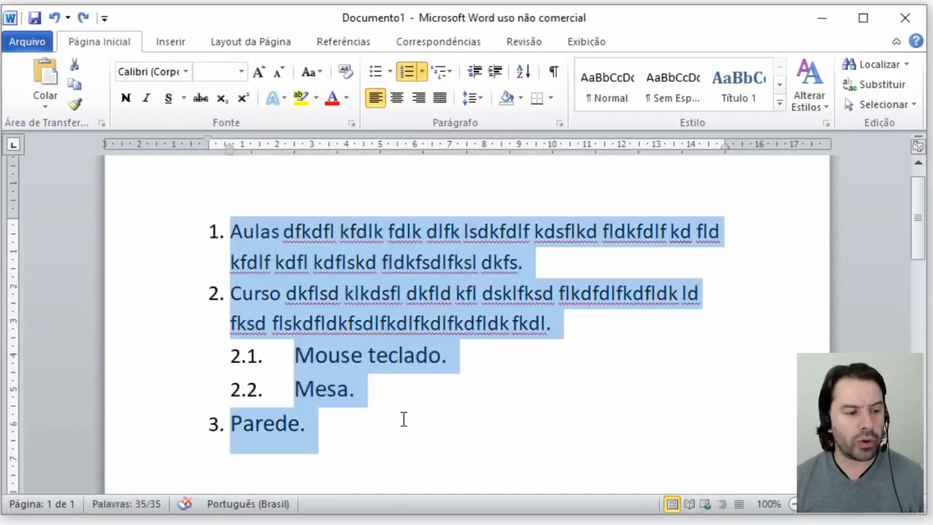
pyautogui.click(404, 435)
pyautogui.hotkey('ctrl', 'z')
pyautogui.hotkey('ctrl', 'z')
pyautogui.hotkey('ctrl', 'z')
pyautogui.hotkey('ctrl', 'z')
pyautogui.hotkey('ctrl', 'z')
pyautogui.hotkey('ctrl', 'z')
pyautogui.hotkey('ctrl', 'z')
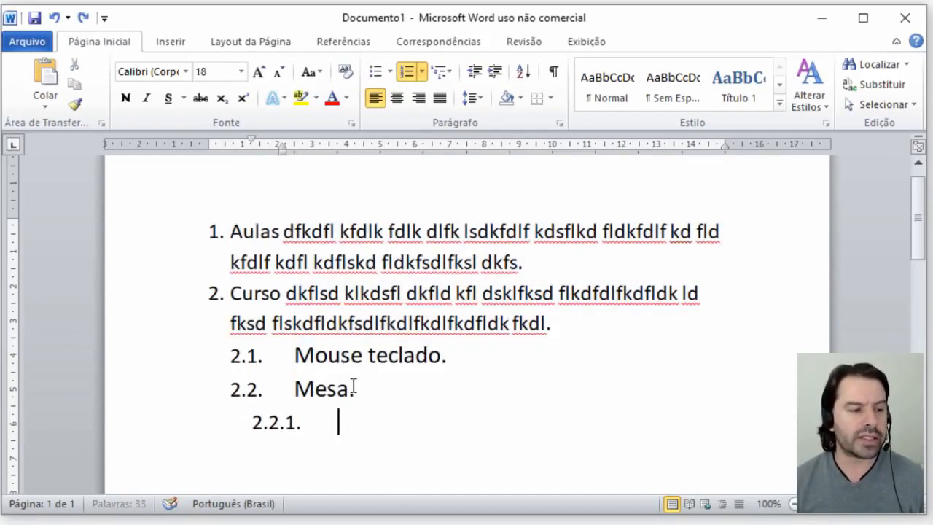
pyautogui.hotkey('ctrl', 'z')
pyautogui.hotkey('ctrl', 'z')
pyautogui.hotkey('ctrl', 'z')
pyautogui.hotkey('ctrl', 'z')
pyautogui.hotkey('ctrl', 'z')
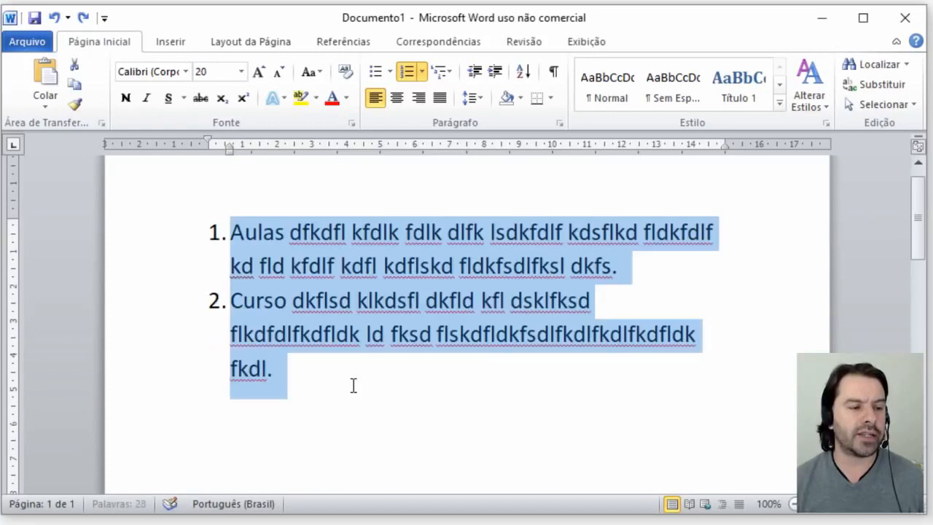
pyautogui.hotkey('ctrl', 'z')
pyautogui.hotkey('ctrl', 'z')
pyautogui.hotkey('ctrl', 'z')
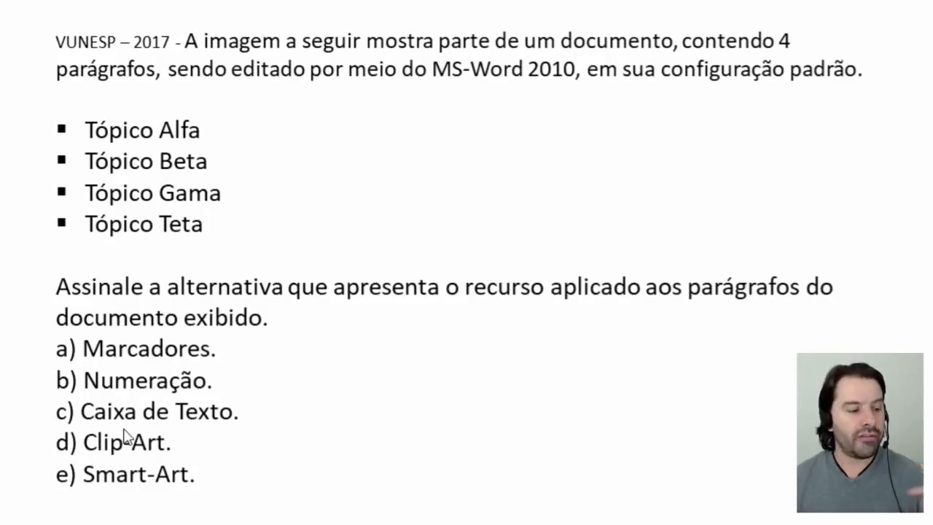
# - Switch from the slide to Word and insert a simple text box (Caixa de Texto Simples) in the empty document
pyautogui.hotkey('alt', 'Tab')
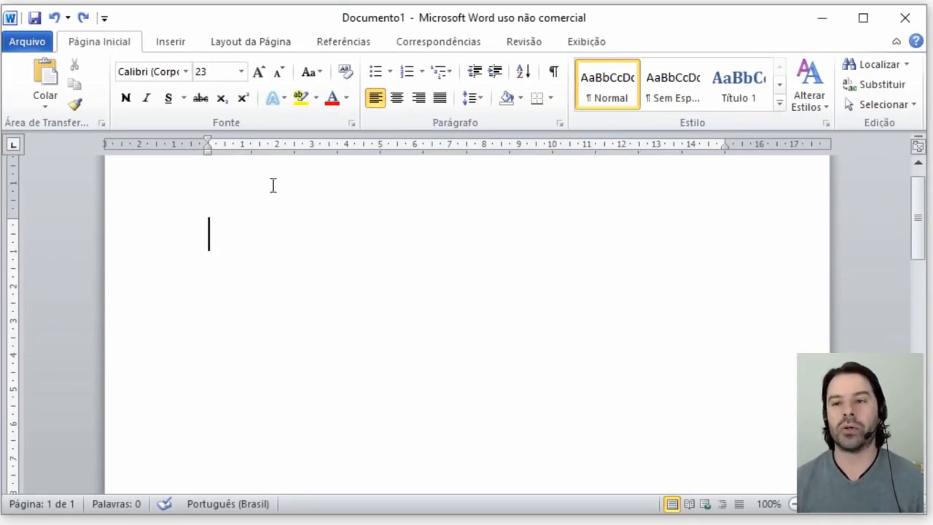
pyautogui.click(173, 44)
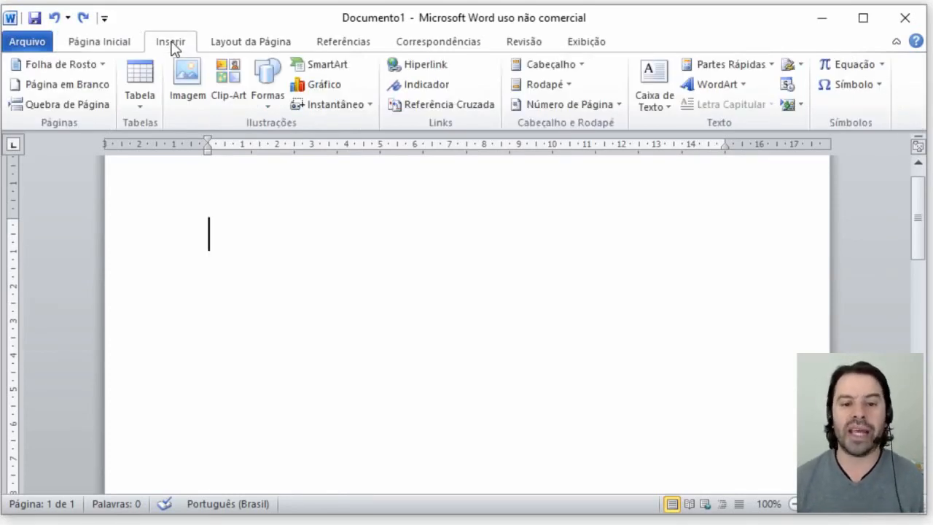
pyautogui.click(662, 106)
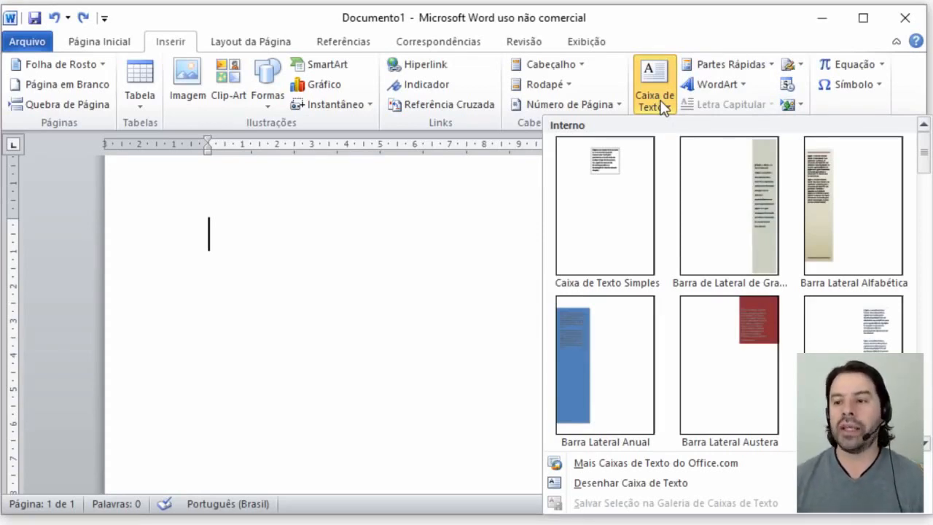
pyautogui.click(605, 211)
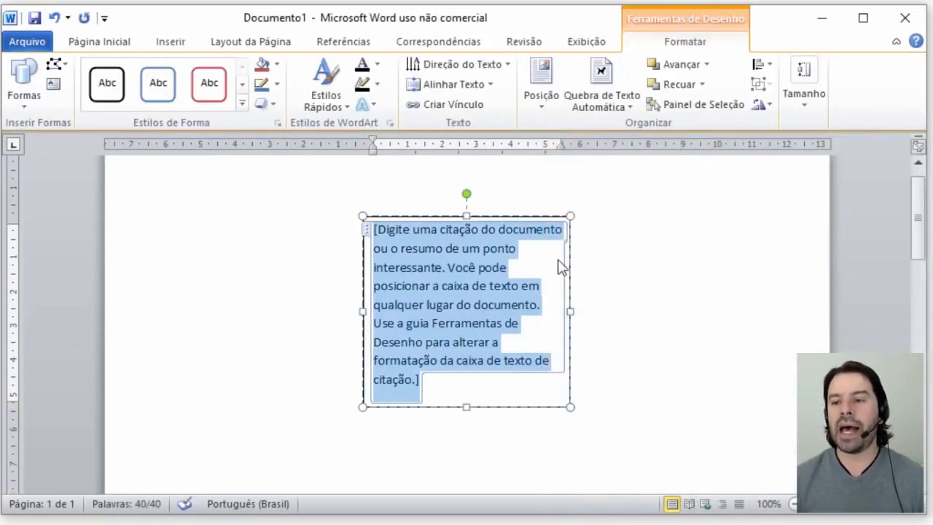
# - Replace the text box's placeholder text with "Aulas cursos concursos."
pyautogui.write('A')
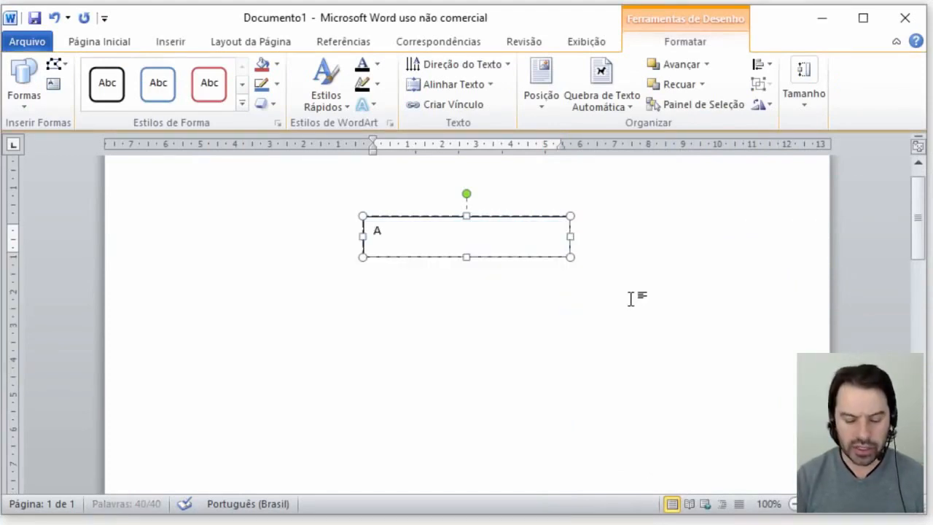
pyautogui.write('ulas cursos')
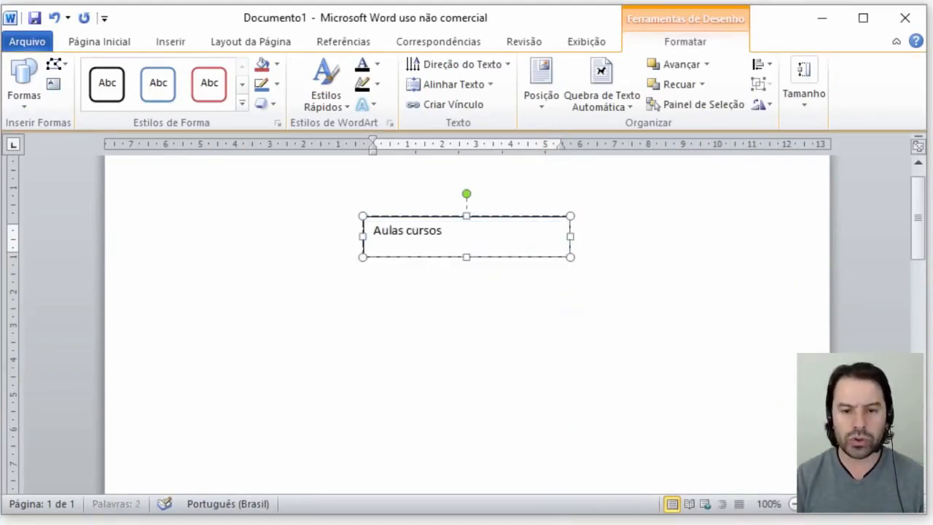
pyautogui.write(' concursos.')
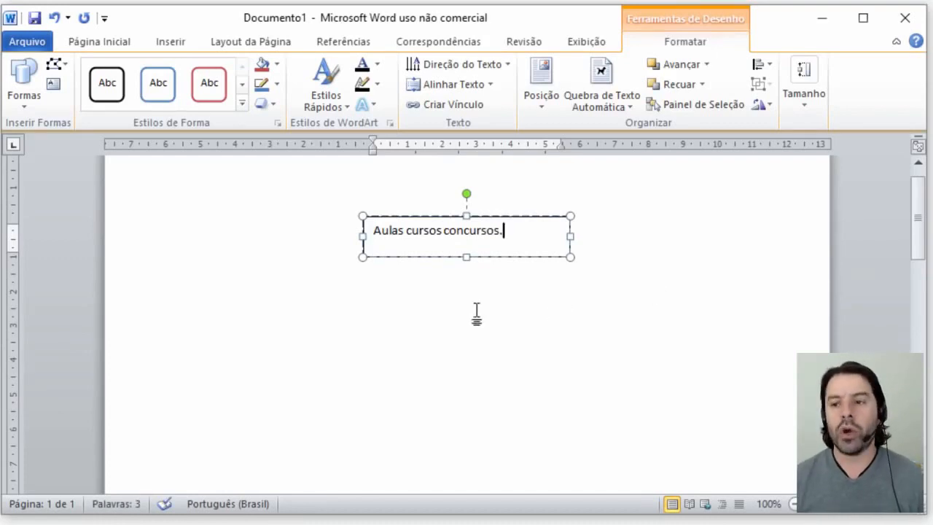
# - Fill the body outside the text box with a four-line paragraph of random filler text starting with "Aulas"
pyautogui.click(313, 257)
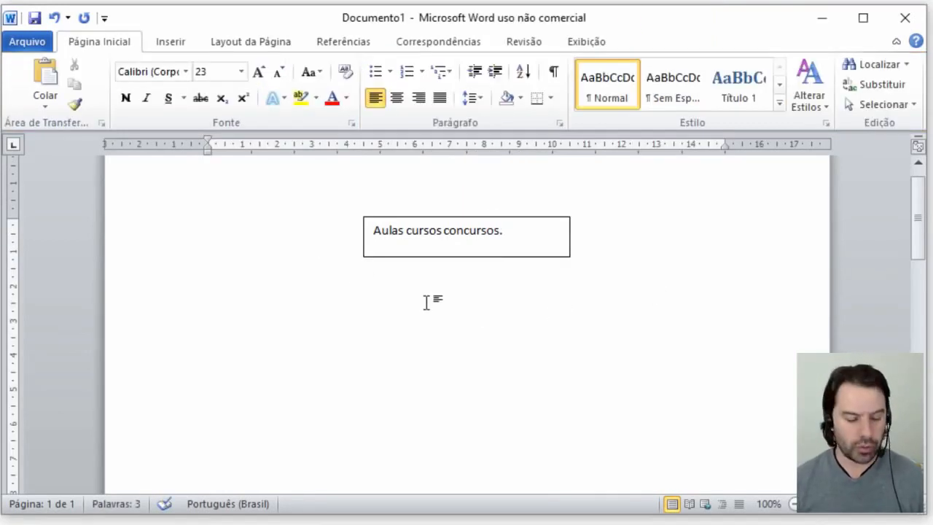
pyautogui.write('Aulas')
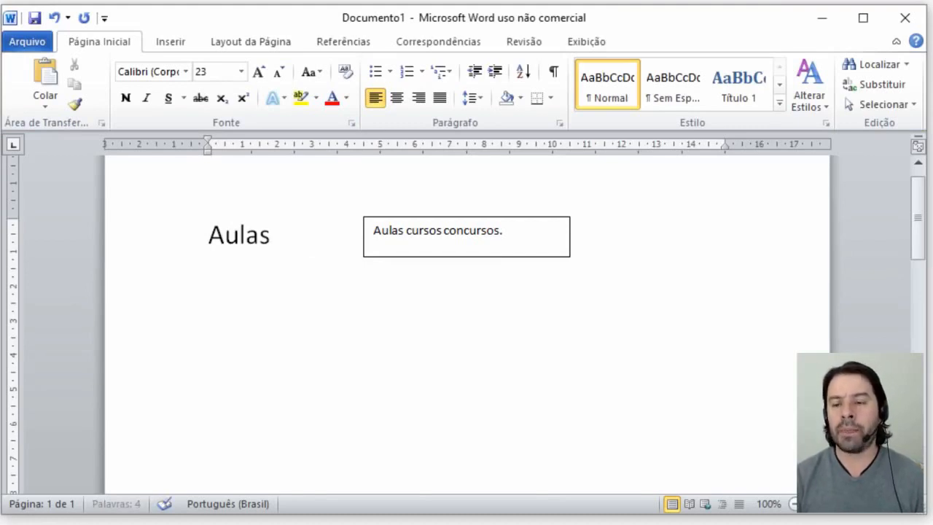
pyautogui.write(' ldfkl sdlfk dsklf dlfkd sdlfdk fdlk fdlf dkl çdk fdlçk')
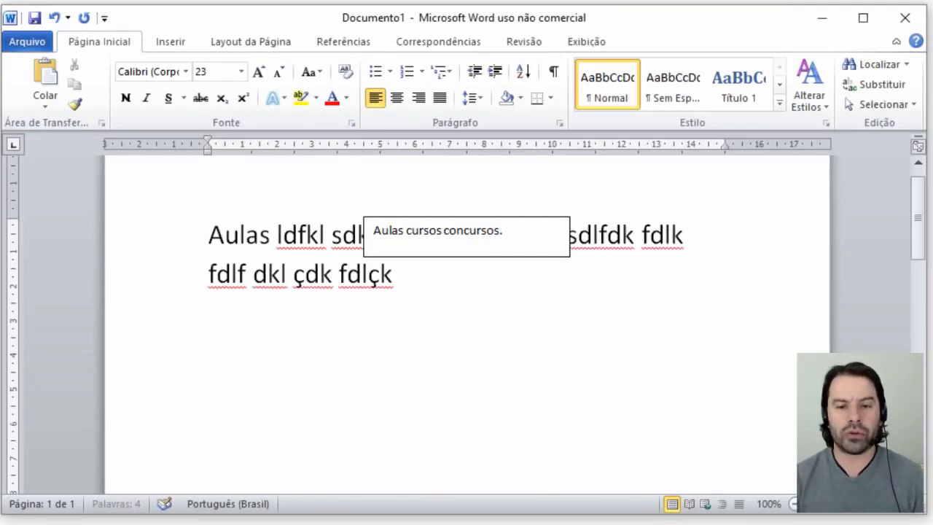
pyautogui.write(' lç fdk fdlçk fdl fkdl fdk sfdlks dfl dfkl çfdk fdlçk fdlçf kdlç fdk fd')
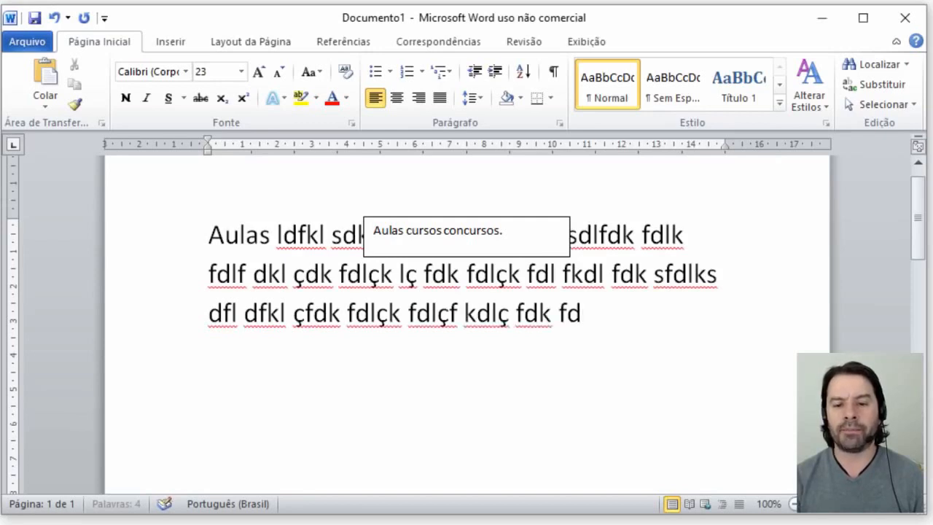
pyautogui.write('lçk fdl fkdlsf dk fdlçkf dçl fkdlç fdk.')
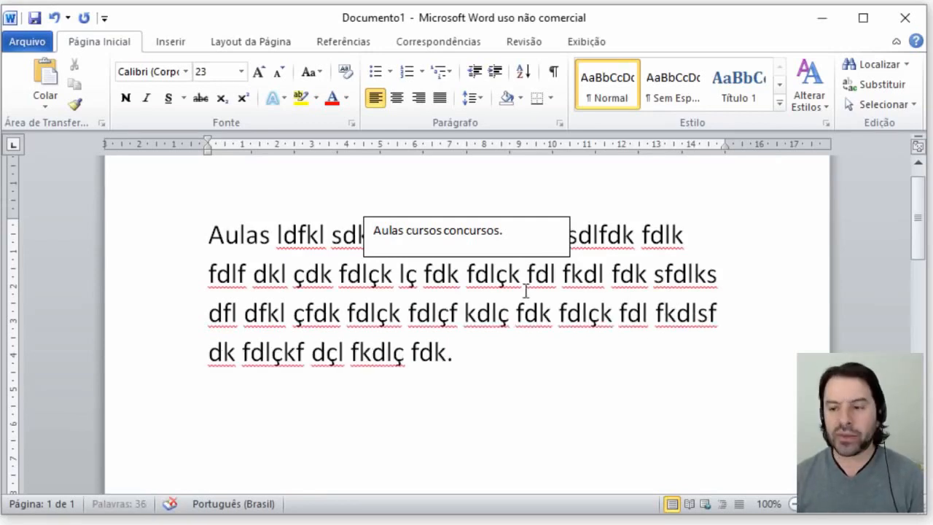
# - Move the text box off the paragraph and place it just below the last line of text
pyautogui.click(520, 217)
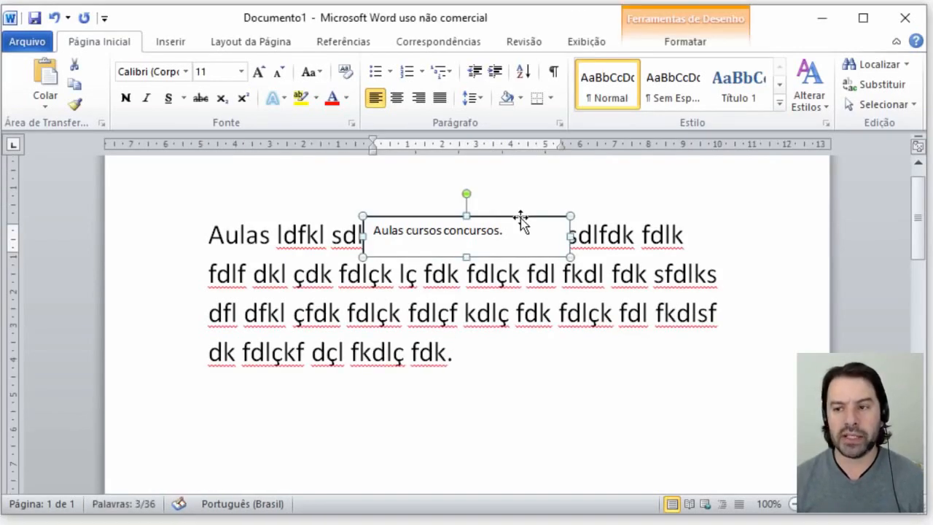
pyautogui.moveTo(465, 315); pyautogui.dragTo(538, 394)
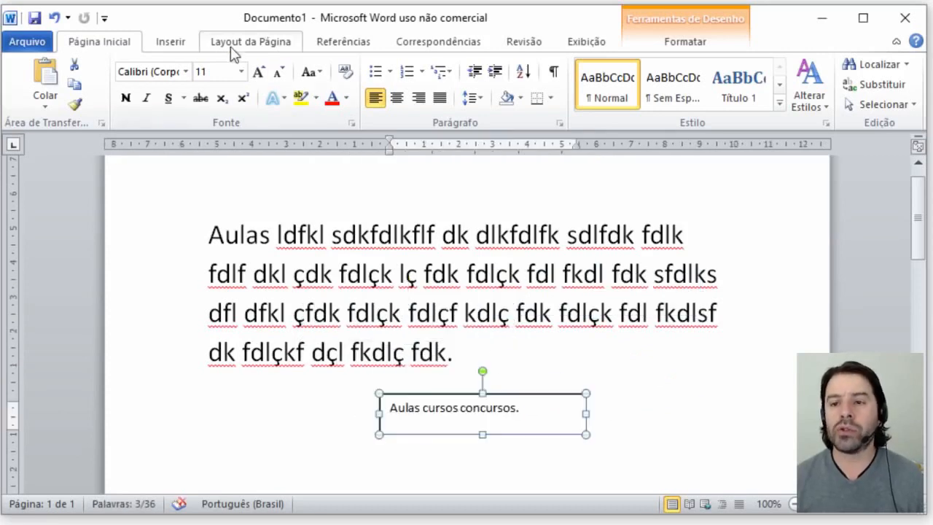
pyautogui.click(182, 47)
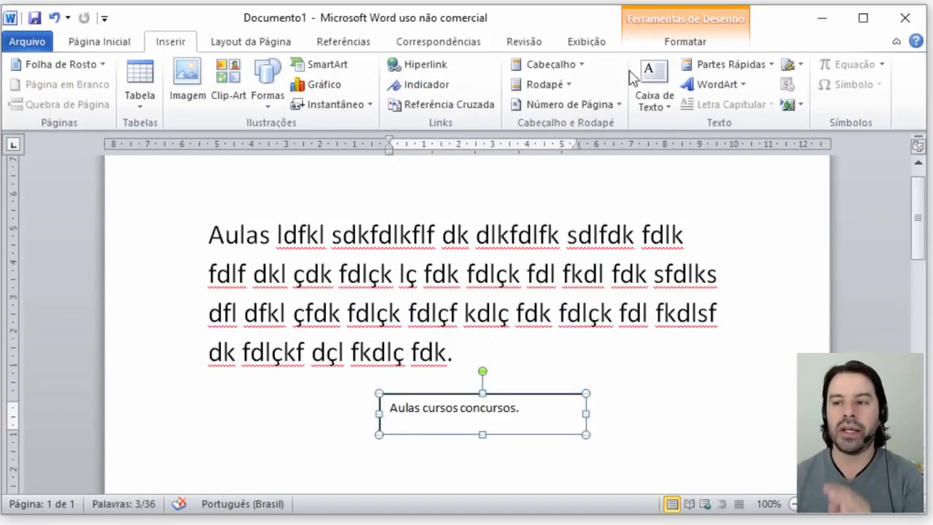
pyautogui.moveTo(530, 396); pyautogui.dragTo(554, 381)
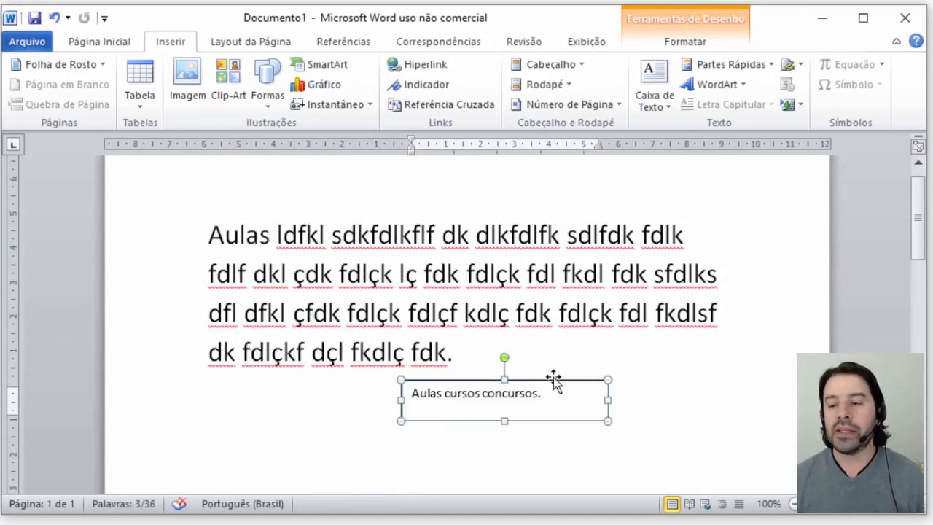
# - Add several lines of random filler words after "concursos" in the text box and delete the final period
pyautogui.click(534, 393)
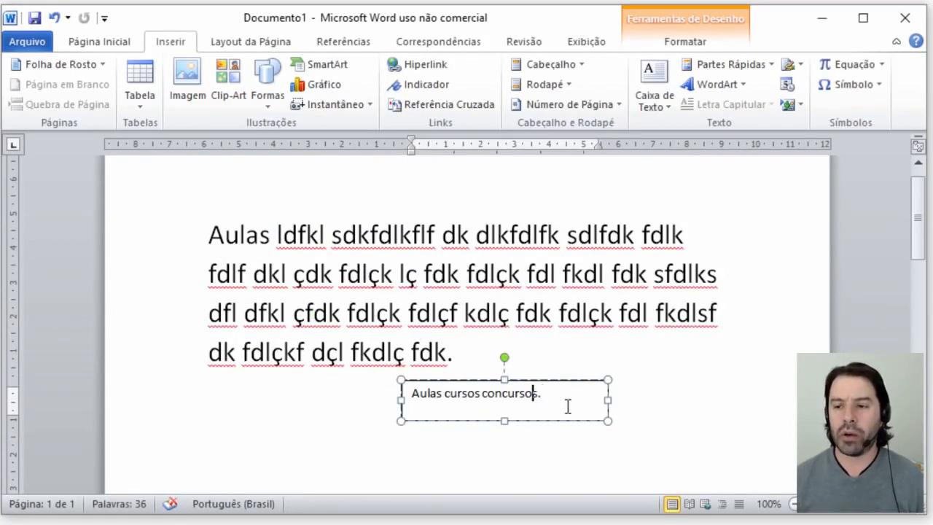
pyautogui.write('jdfskj fkjdfdkjdfkfdjkfldj fdklj dfkldfjk ldfj dfkj fdk fdj k.')
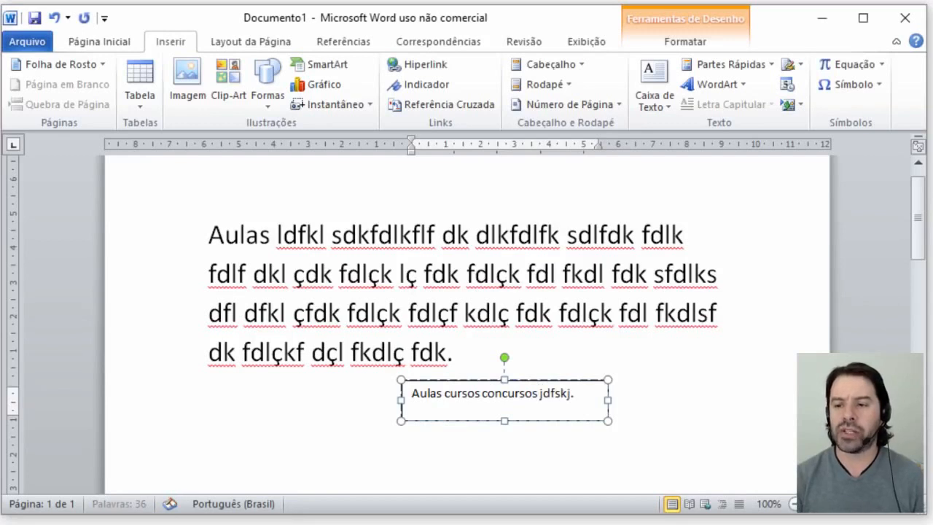
pyautogui.write('fdj fkdlj fdkl jfdk fdjk fdj fdlk fjdkl fdkl fdkl fdj fkdlj fdkl jfd')
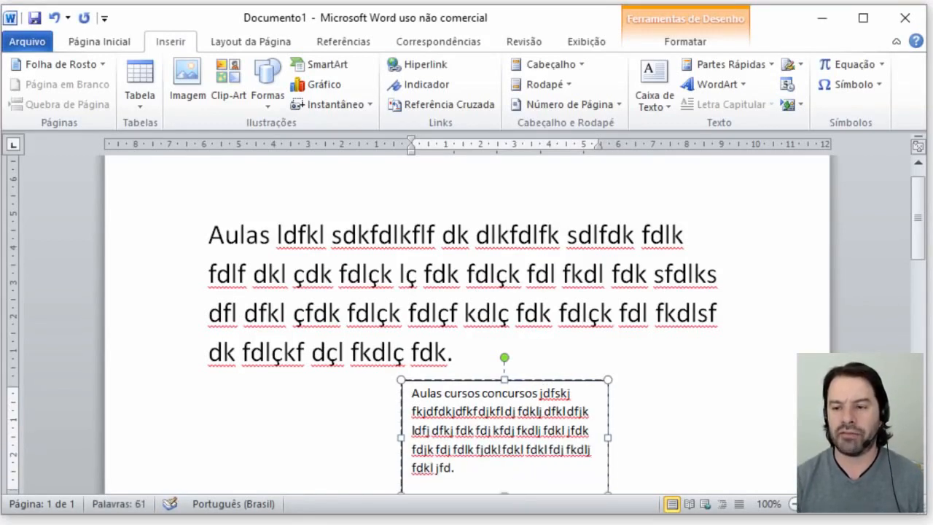
pyautogui.press('Delete')
# - Reduce the text box's height slightly and move it over the middle of the body paragraph
pyautogui.moveTo(572, 382); pyautogui.dragTo(635, 340)
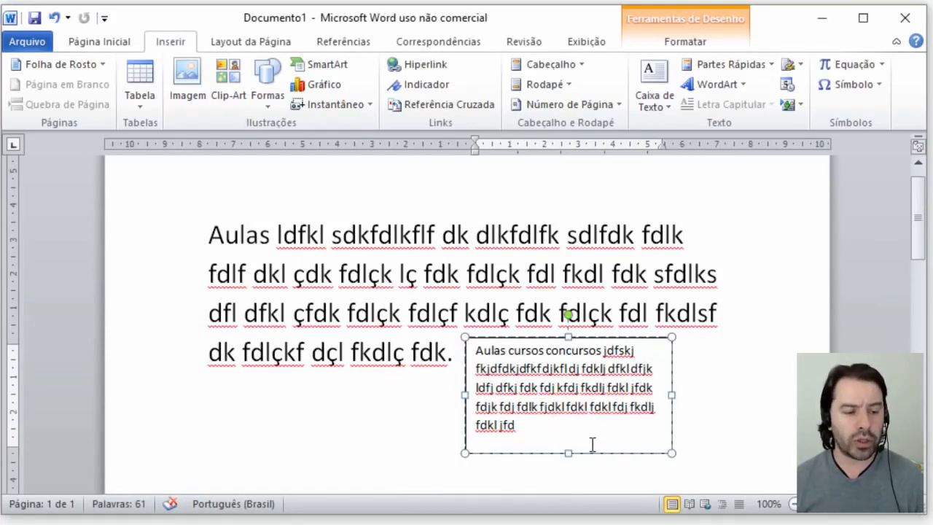
pyautogui.moveTo(568, 453); pyautogui.dragTo(570, 444)
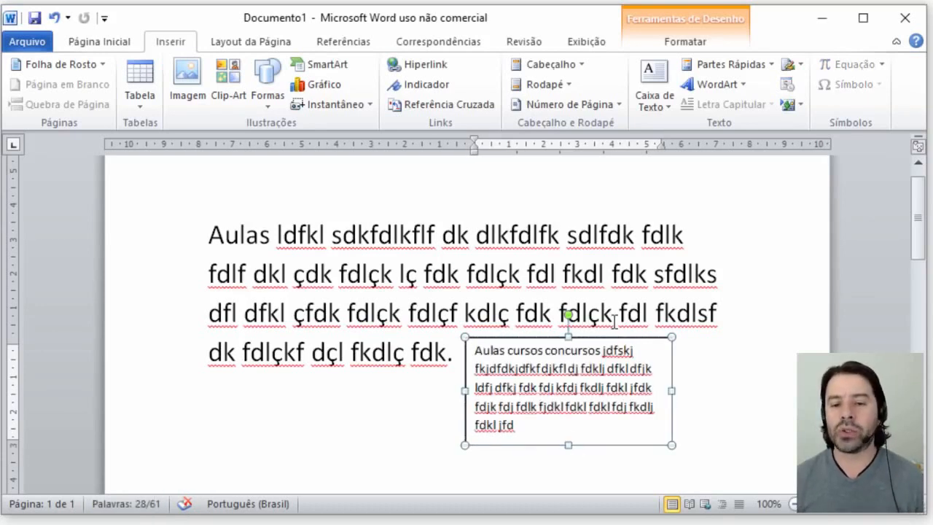
pyautogui.moveTo(544, 337); pyautogui.dragTo(462, 269)
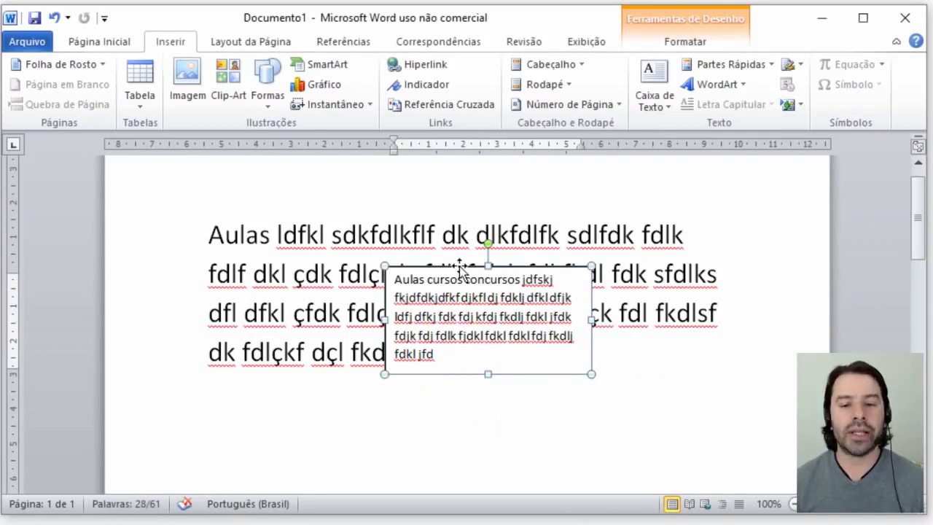
pyautogui.moveTo(462, 268); pyautogui.dragTo(444, 286)
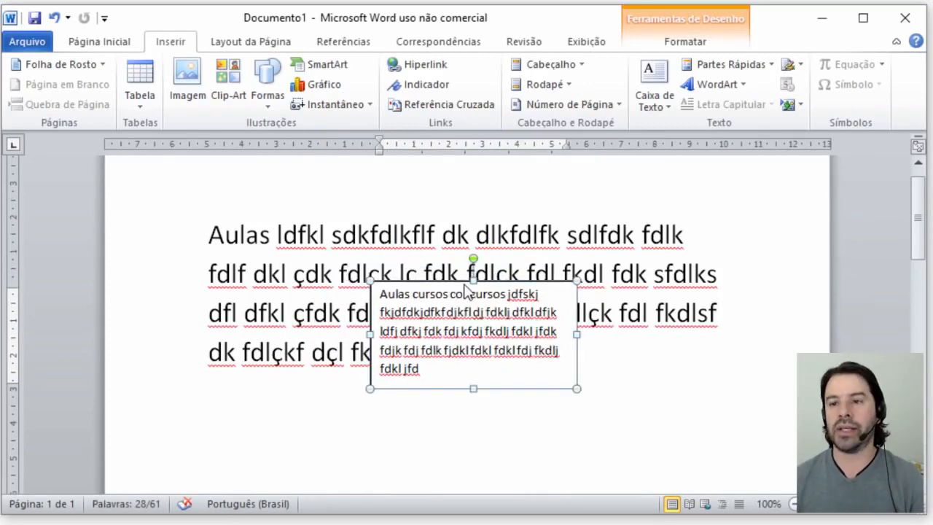
# - Set the text box's wrapping to Próximo and move it to the beginning of the paragraph
pyautogui.click(672, 45)
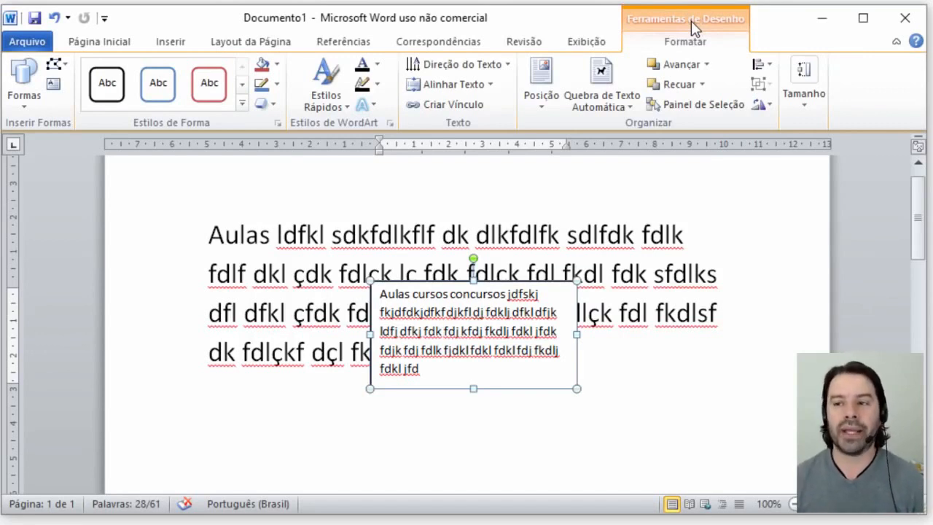
pyautogui.click(598, 110)
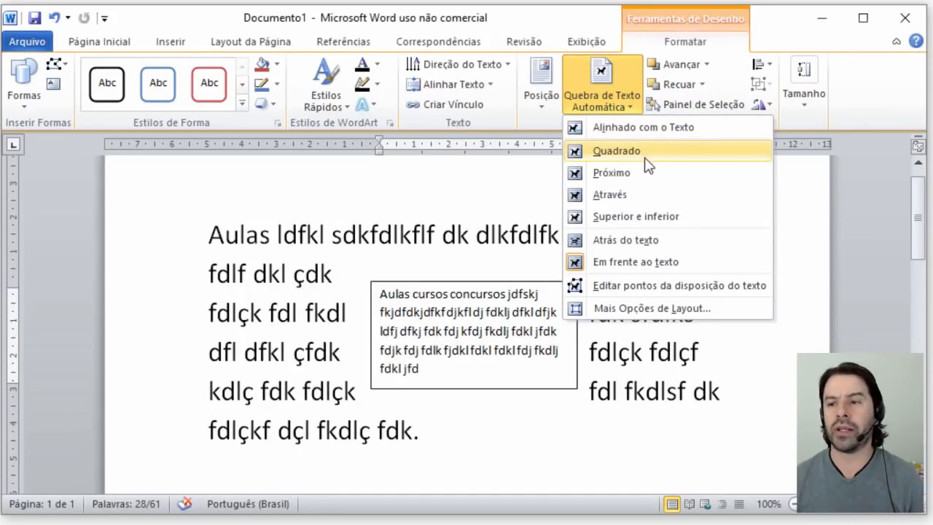
pyautogui.click(616, 173)
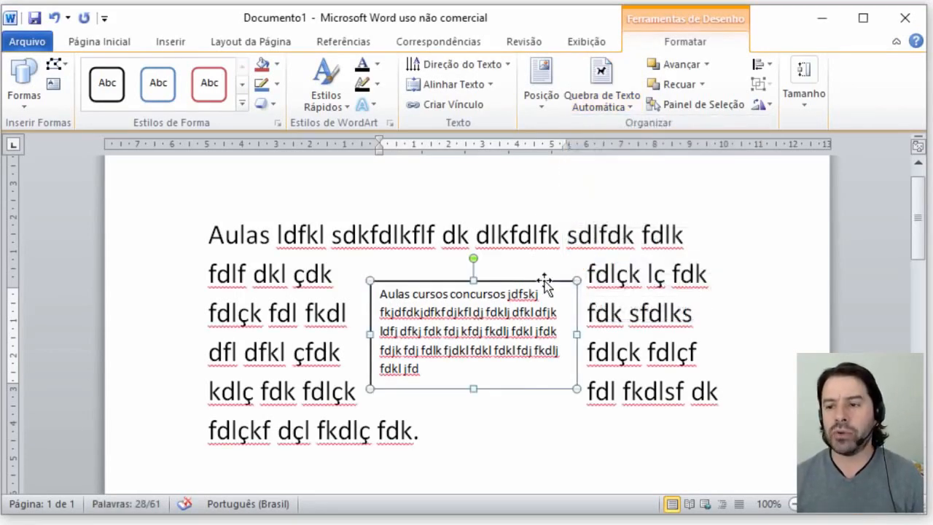
pyautogui.moveTo(546, 281); pyautogui.dragTo(382, 223)
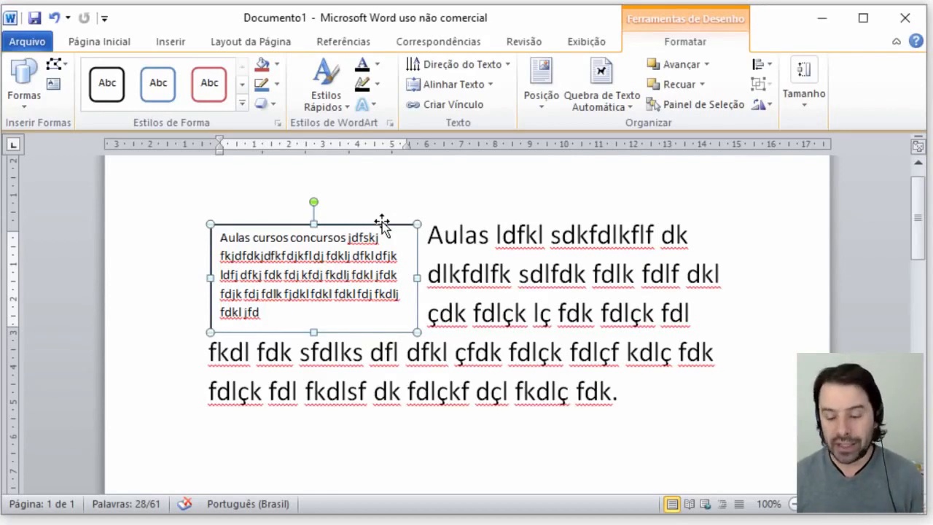
# - Delete the text box and the whole body paragraph, leaving the document empty
pyautogui.press('Delete')
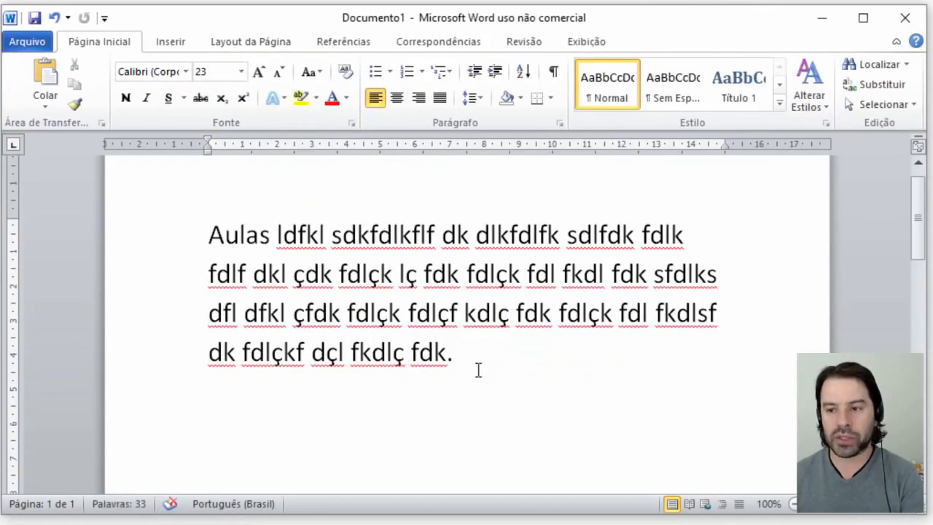
pyautogui.moveTo(478, 370); pyautogui.dragTo(209, 244)
pyautogui.press('Delete')
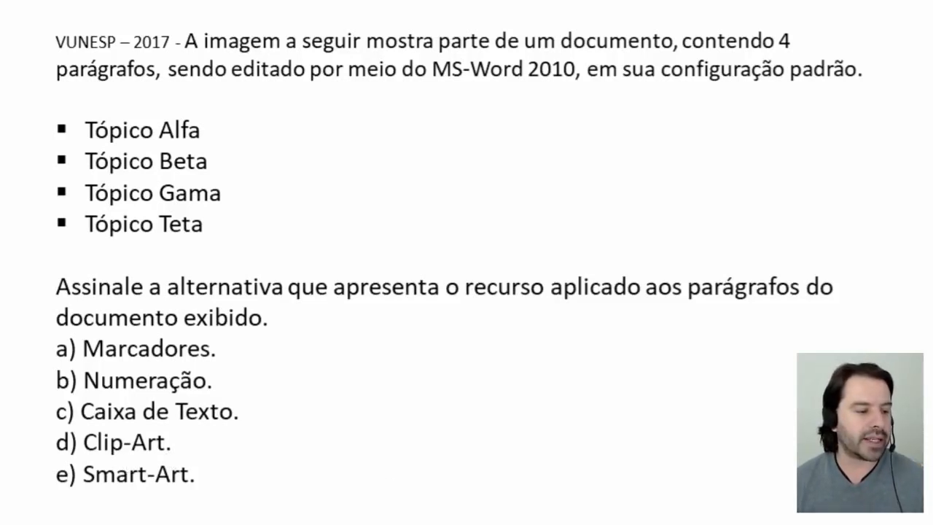
# - Switch from the exam slide to Word and search the clip art collection for "casa"
pyautogui.hotkey('alt', 'Tab')
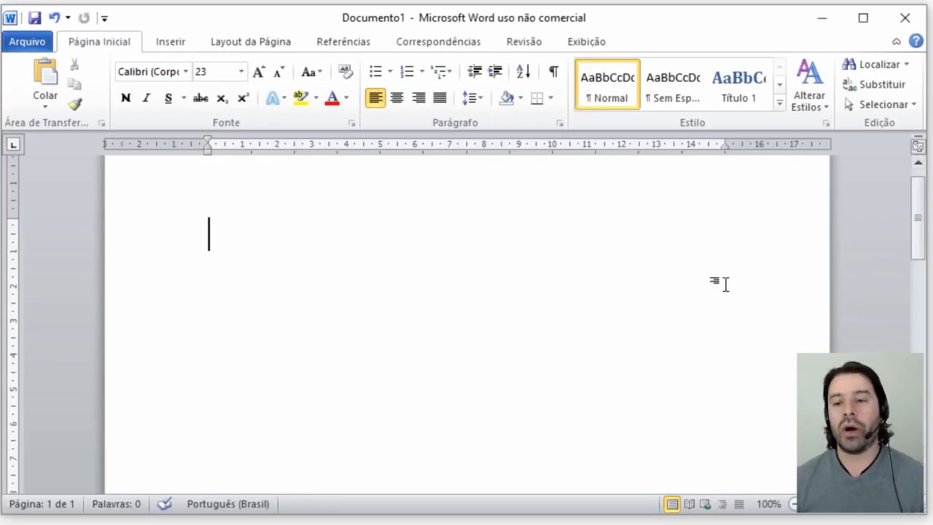
pyautogui.click(184, 47)
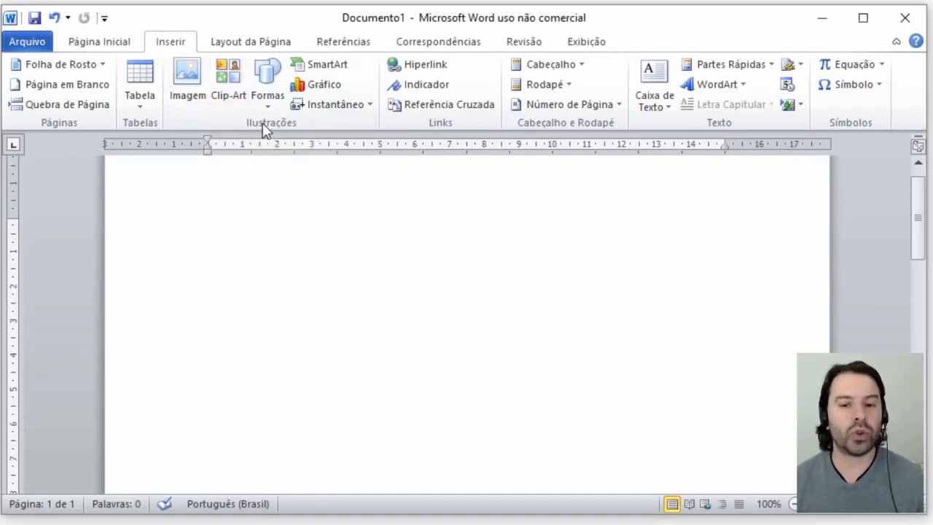
pyautogui.click(231, 101)
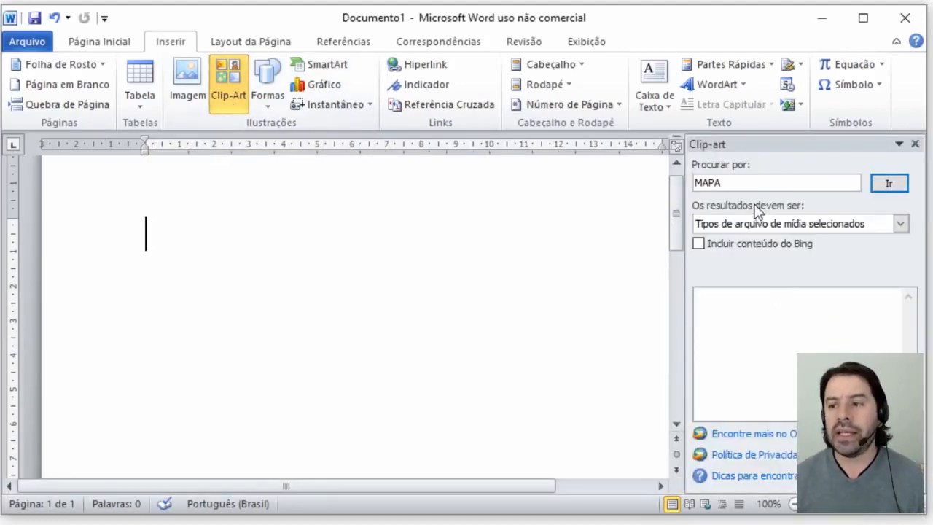
pyautogui.click(711, 185)
pyautogui.doubleClick(711, 187)
pyautogui.press('BackSpace')
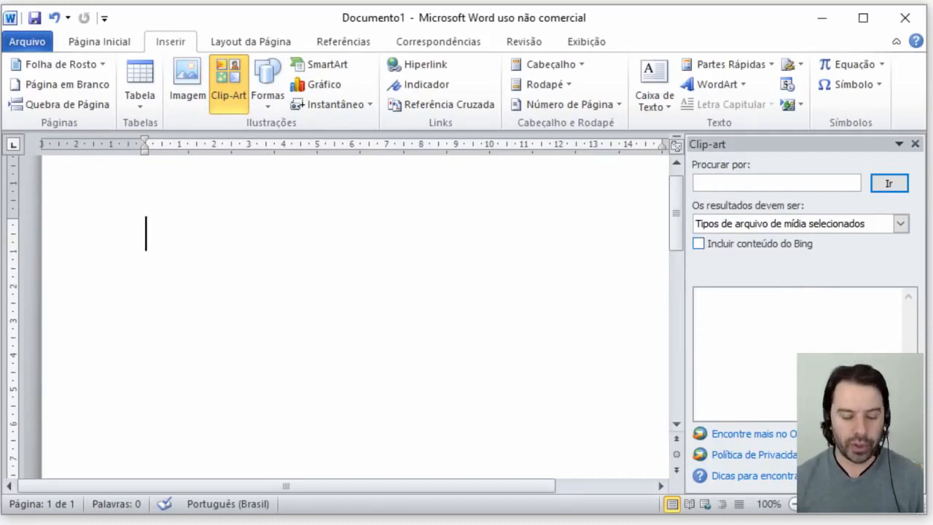
pyautogui.write('casa')
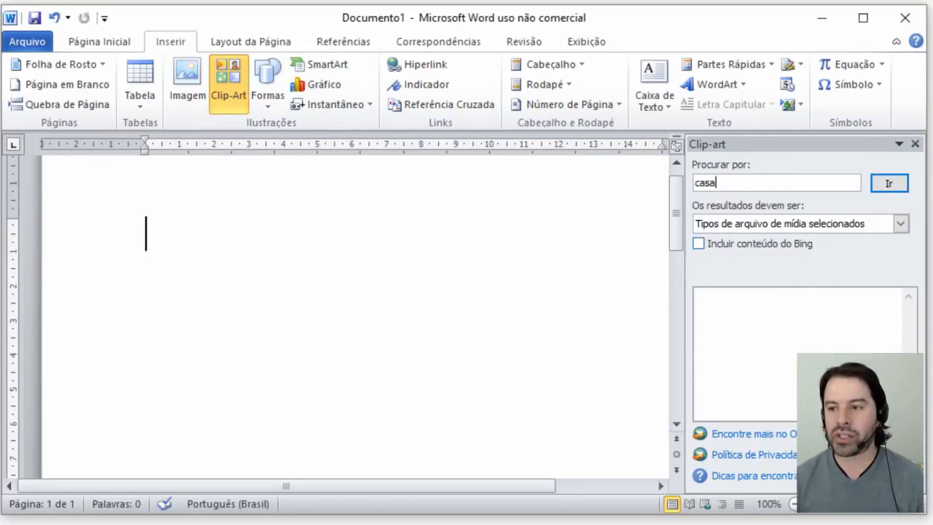
pyautogui.click(904, 185)
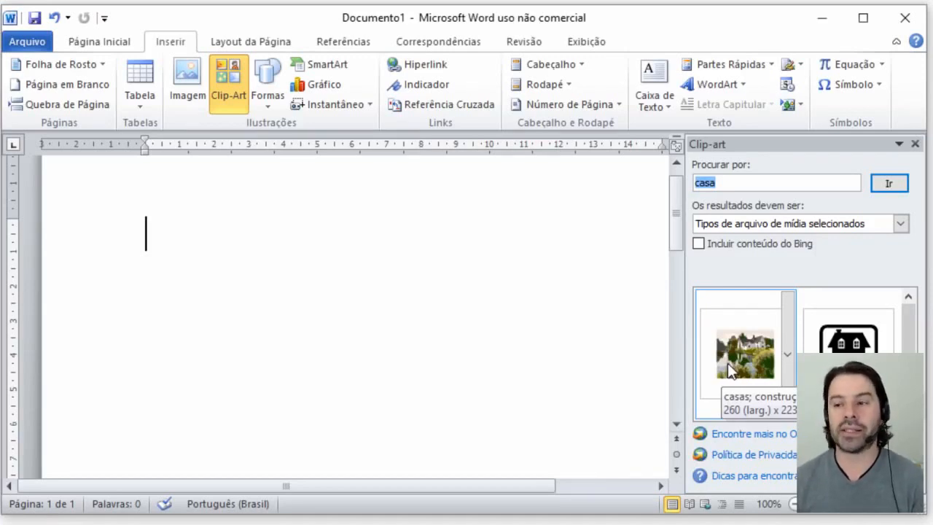
# - Insert the clip art of the white house by the water into the document and select it
pyautogui.moveTo(731, 372); pyautogui.dragTo(263, 294)
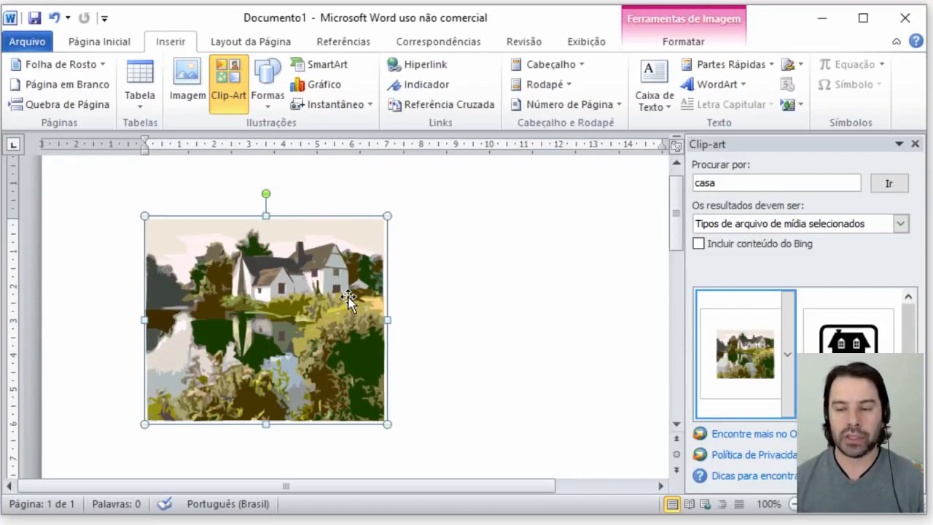
pyautogui.click(430, 293)
pyautogui.click(356, 299)
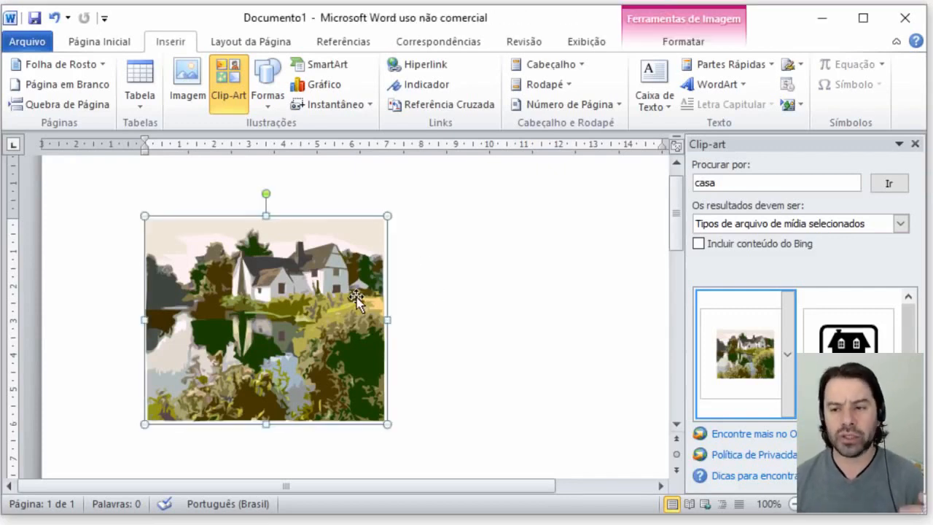
# - Delete the house picture from the document and close the Clip-art pane
pyautogui.press('Delete')
pyautogui.click(915, 144)
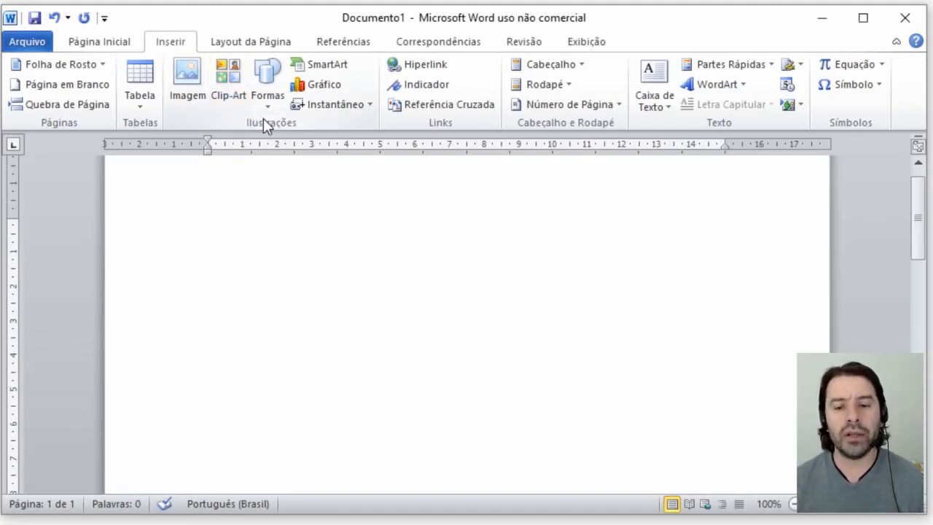
# - Reopen the Clip-art pane, insert the same house picture from the "casa" results and close the pane
pyautogui.click(234, 89)
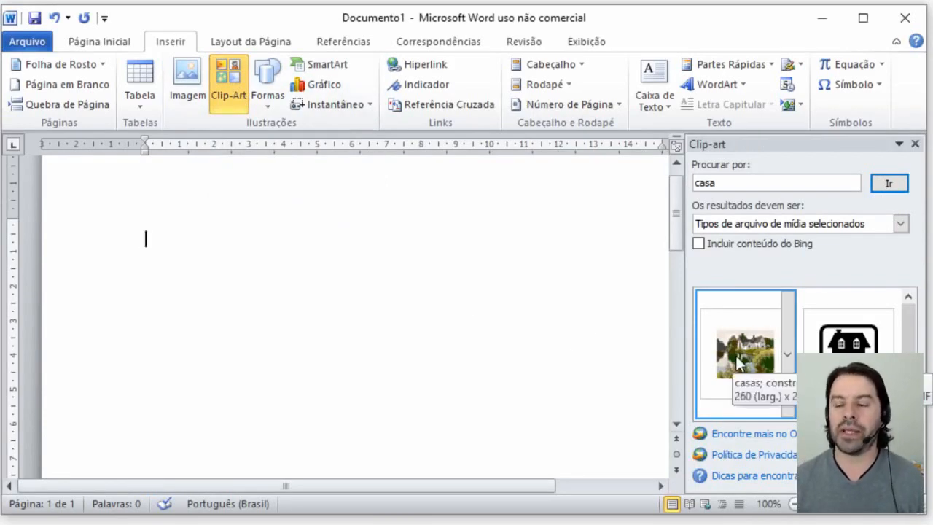
pyautogui.moveTo(738, 358); pyautogui.dragTo(339, 315)
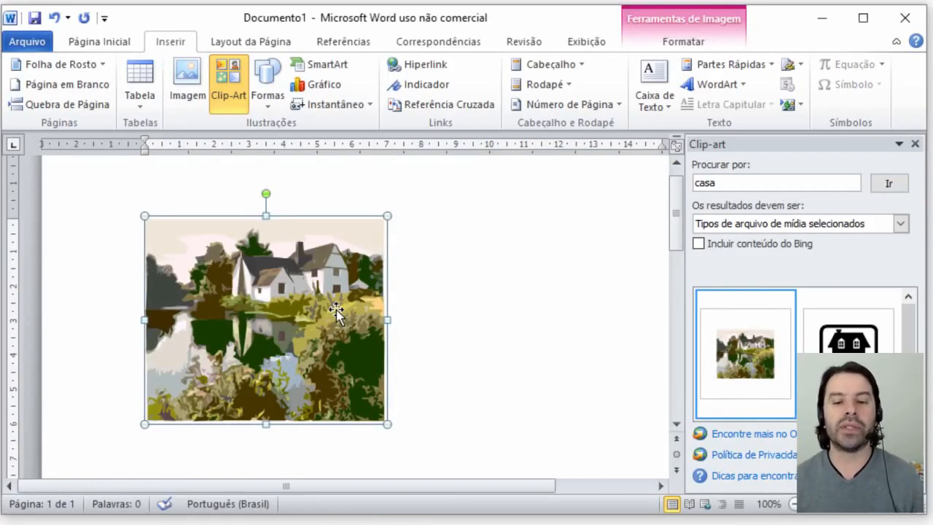
pyautogui.click(916, 145)
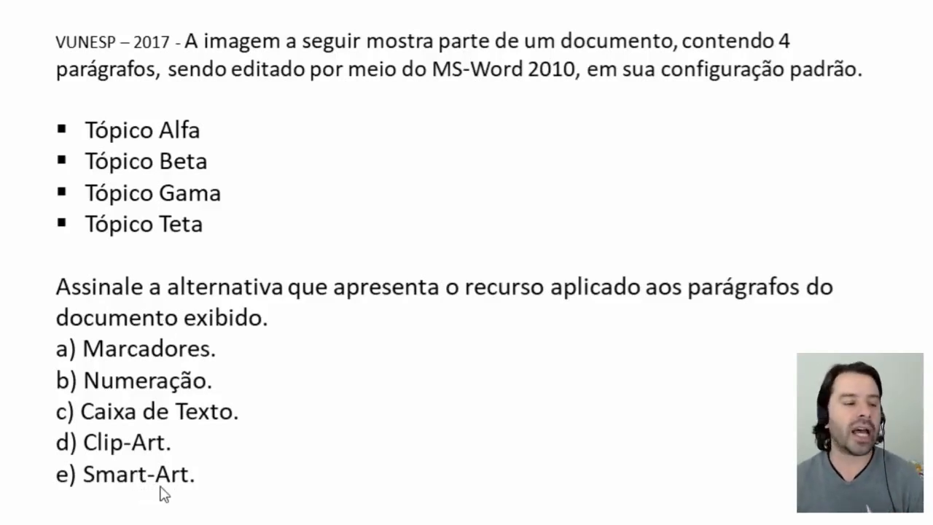
# - Switch to Word, open the SmartArt chooser and examine the list, process, cycle, hierarchy, relationship, matrix and pyramid layouts, including the Organograma preview
pyautogui.hotkey('alt', 'Tab')
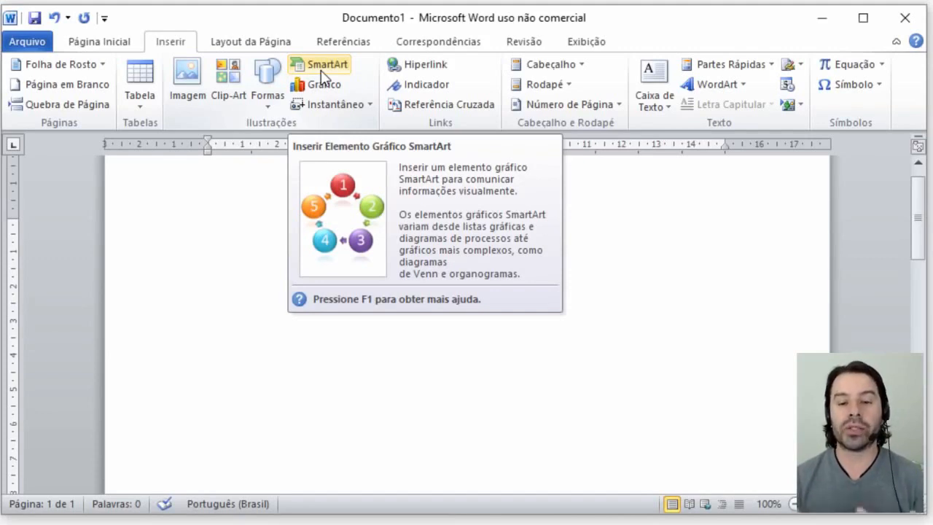
pyautogui.click(321, 70)
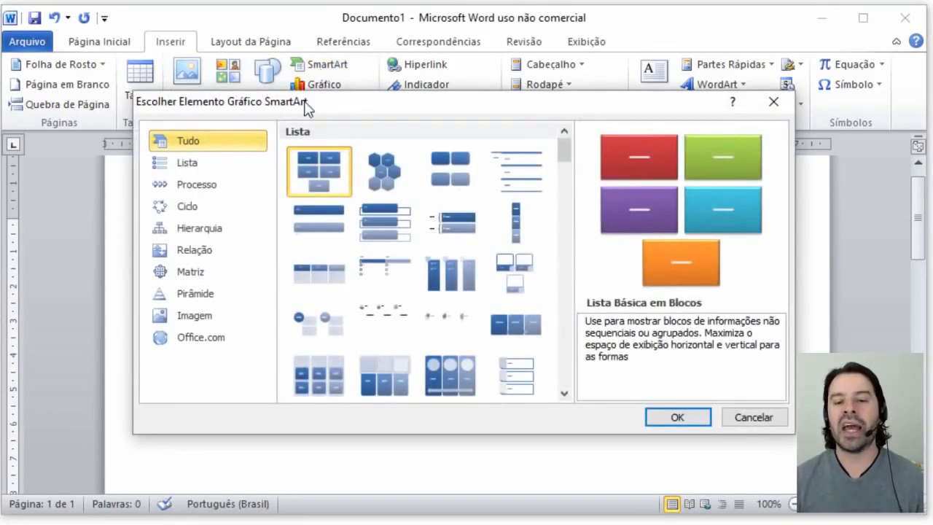
pyautogui.click(206, 170)
pyautogui.click(212, 191)
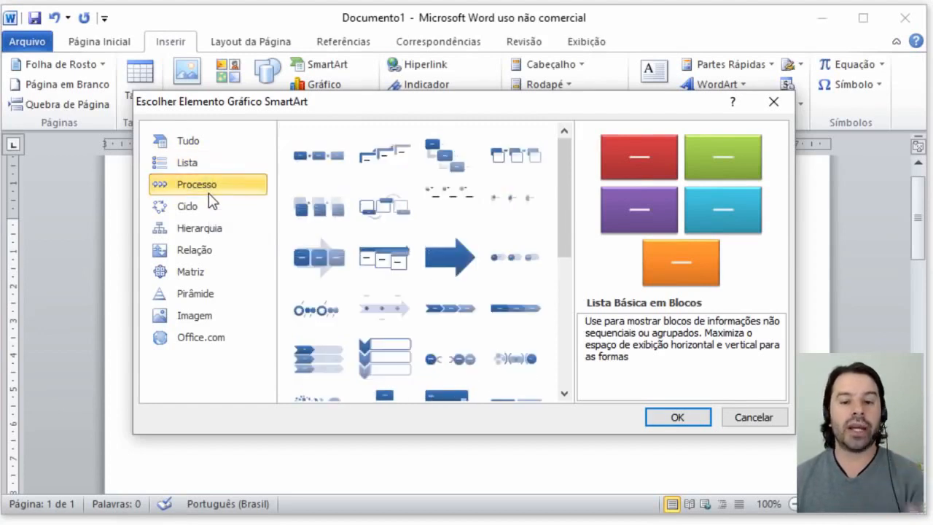
pyautogui.click(206, 210)
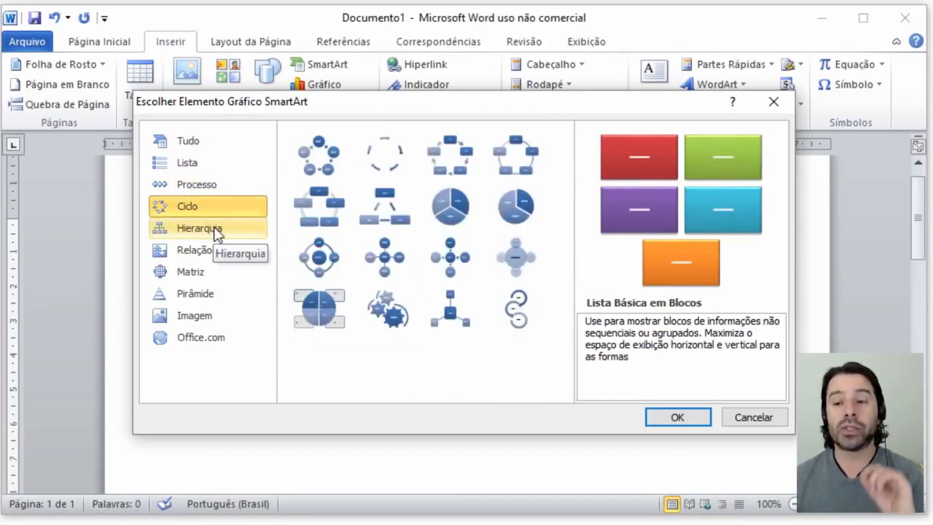
pyautogui.click(211, 229)
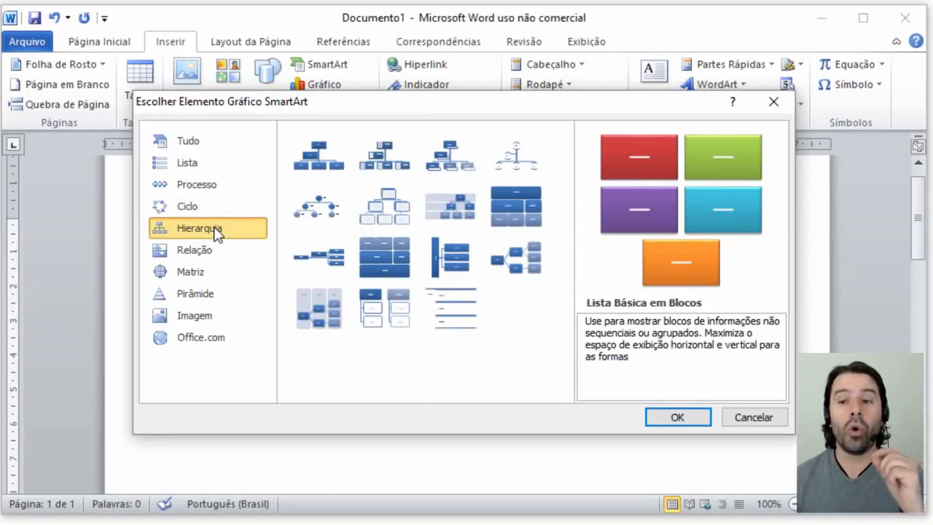
pyautogui.click(318, 171)
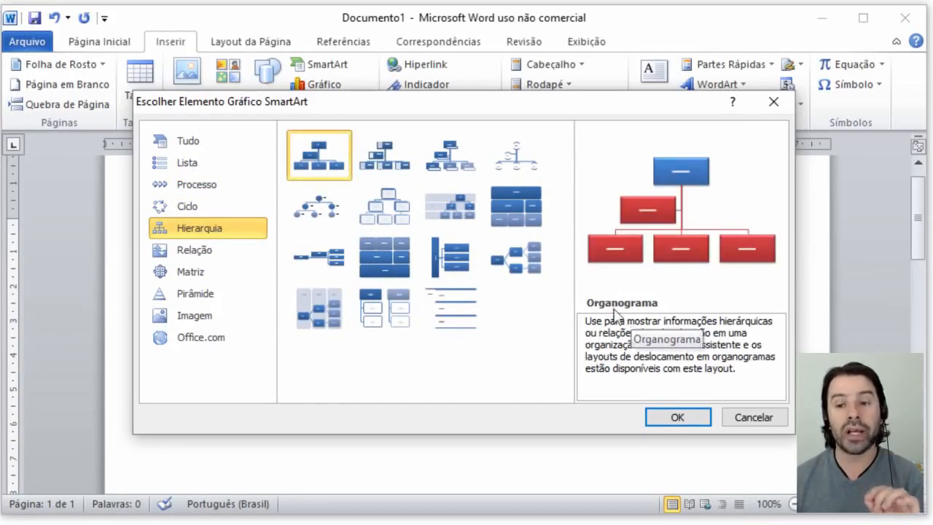
pyautogui.click(220, 252)
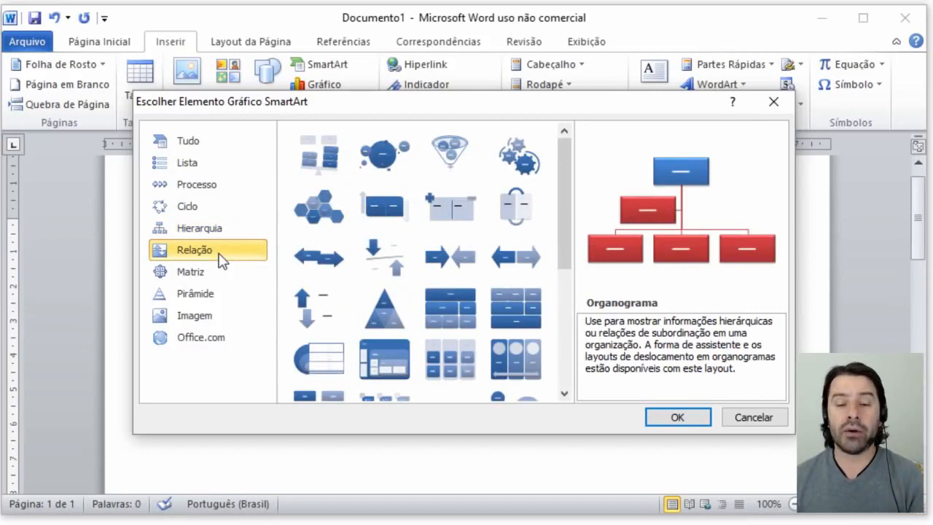
pyautogui.click(216, 272)
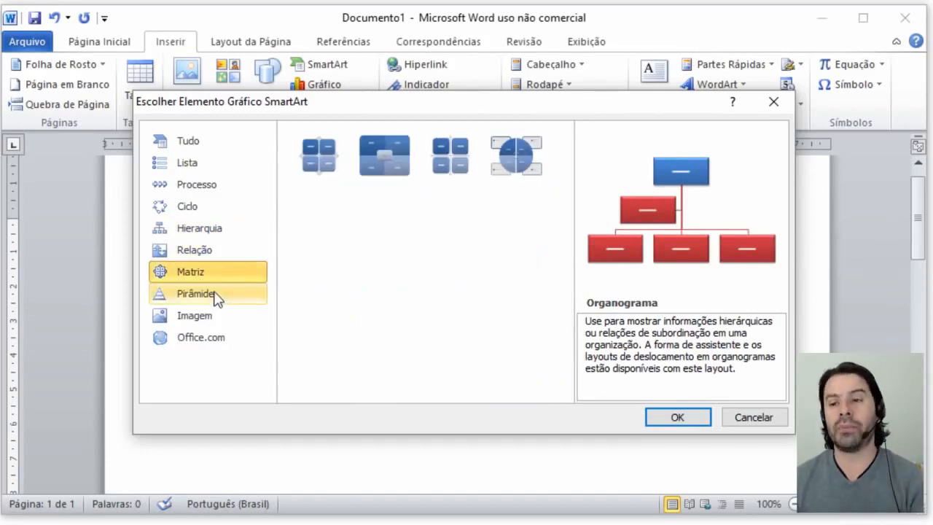
pyautogui.click(212, 301)
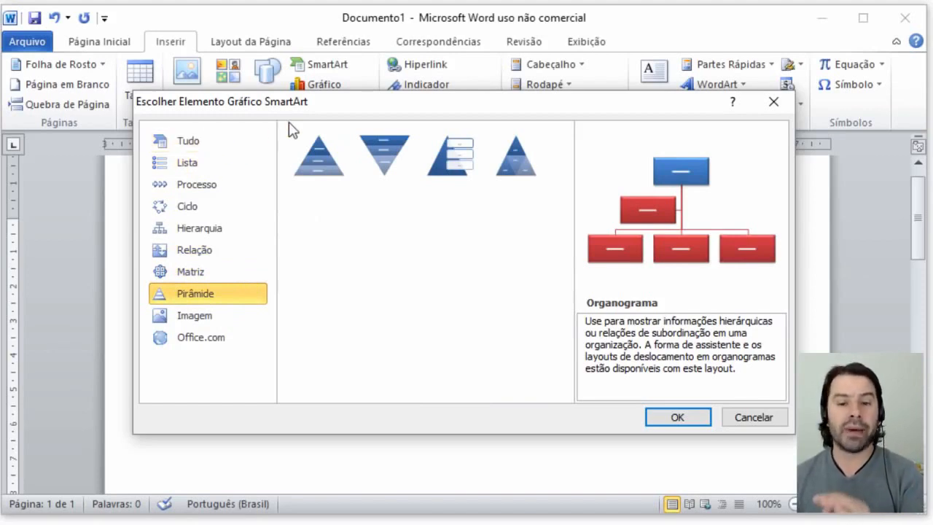
pyautogui.click(191, 170)
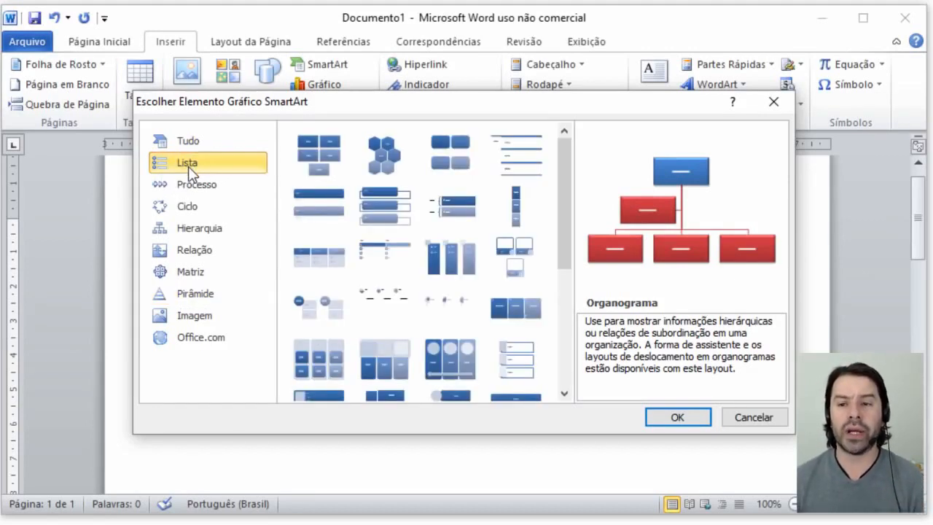
# - Insert the three-chevron SmartArt from the Processo layouts and recolor it with the first Colorido variant
pyautogui.click(200, 192)
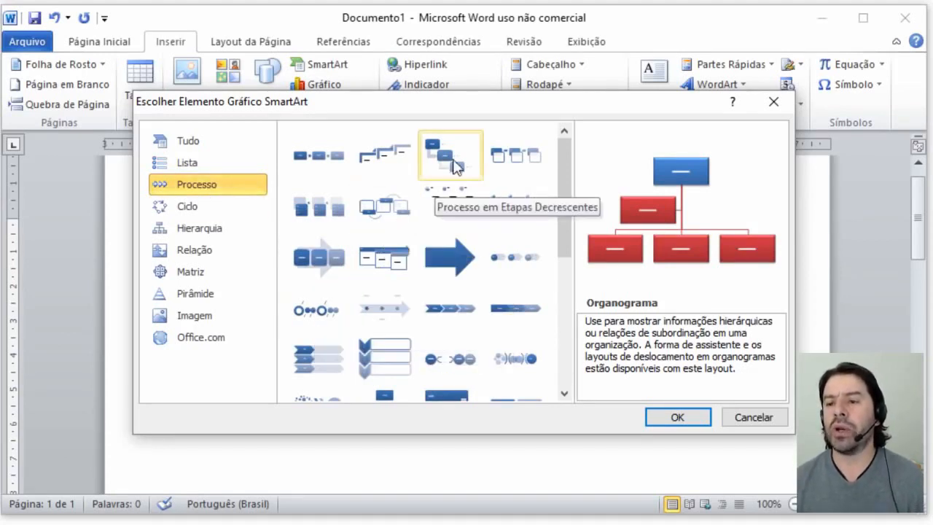
pyautogui.click(440, 313)
pyautogui.click(674, 422)
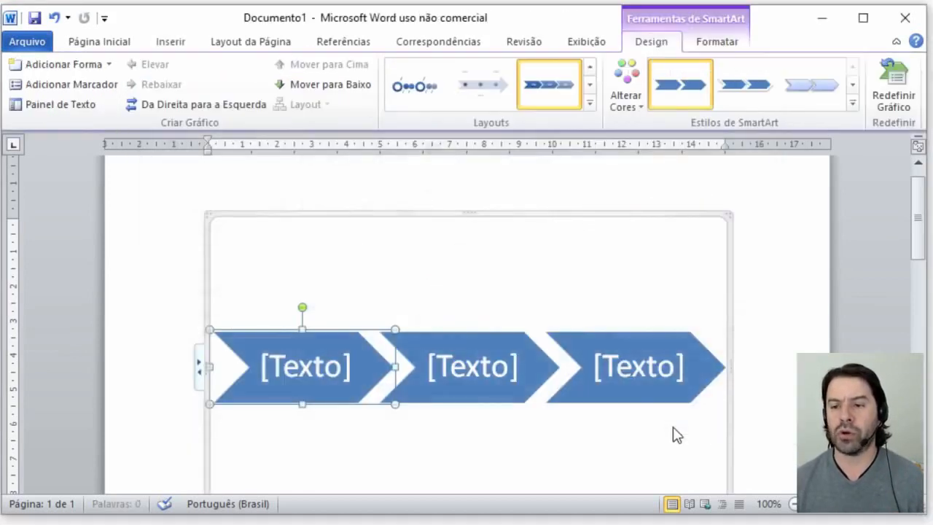
pyautogui.click(625, 106)
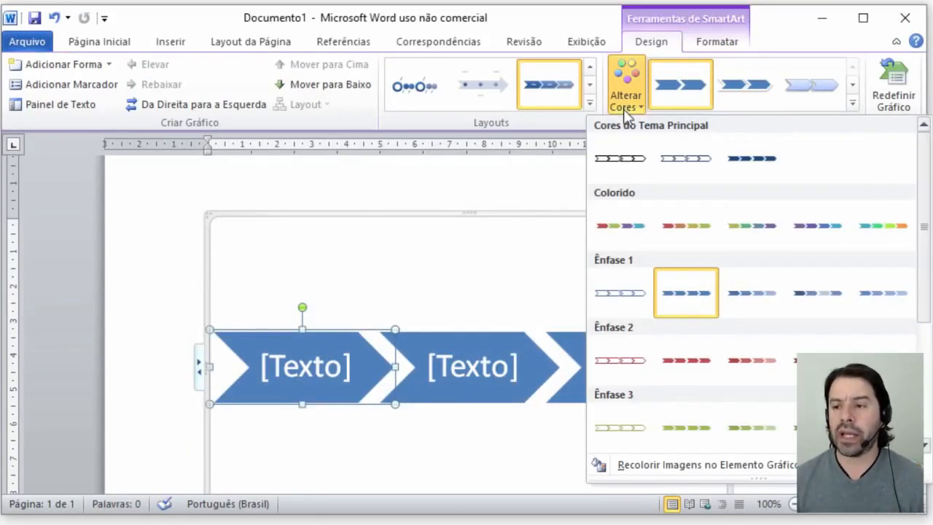
pyautogui.click(627, 232)
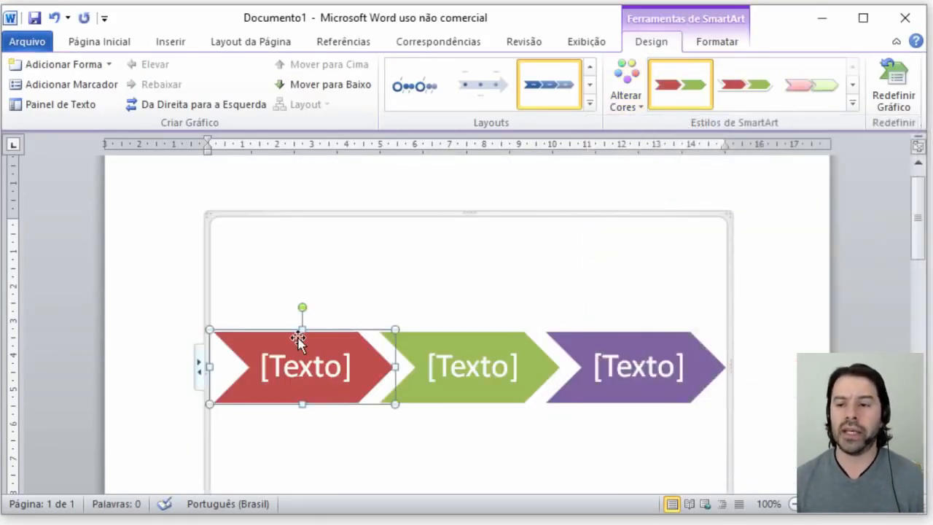
# - Label the three chevrons "Aulas", "Mouse" and "Curso" in order, and deselect the SmartArt
pyautogui.click(307, 361)
pyautogui.write('Aulas')
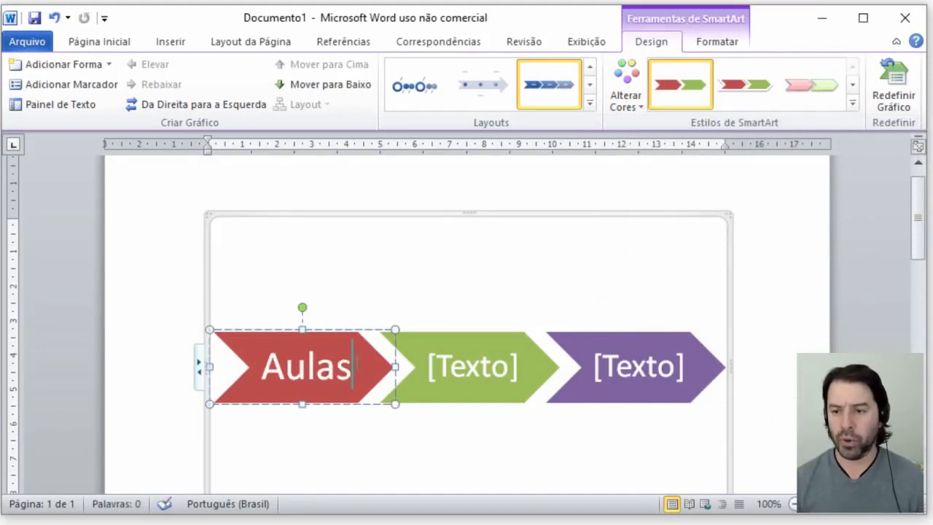
pyautogui.click(445, 364)
pyautogui.write('Mouse')
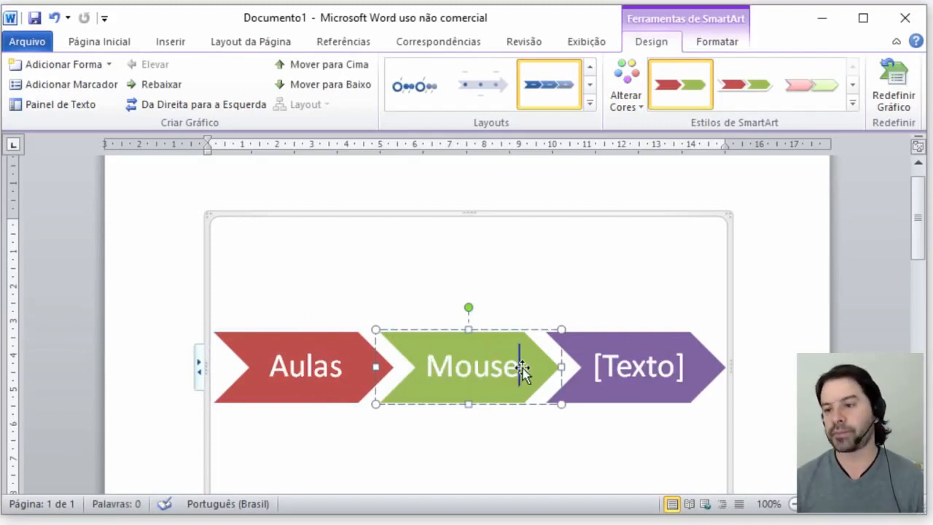
pyautogui.click(617, 366)
pyautogui.write('Curso')
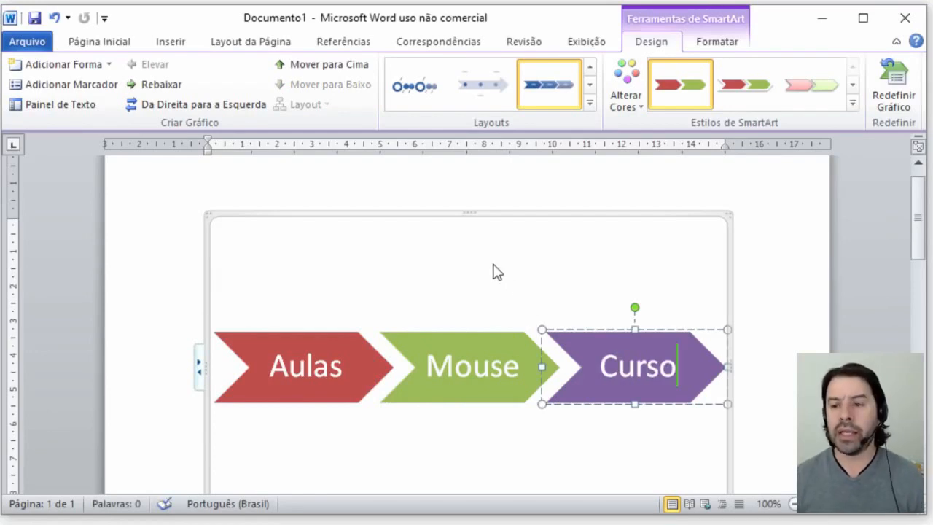
pyautogui.click(619, 265)
pyautogui.click(760, 263)
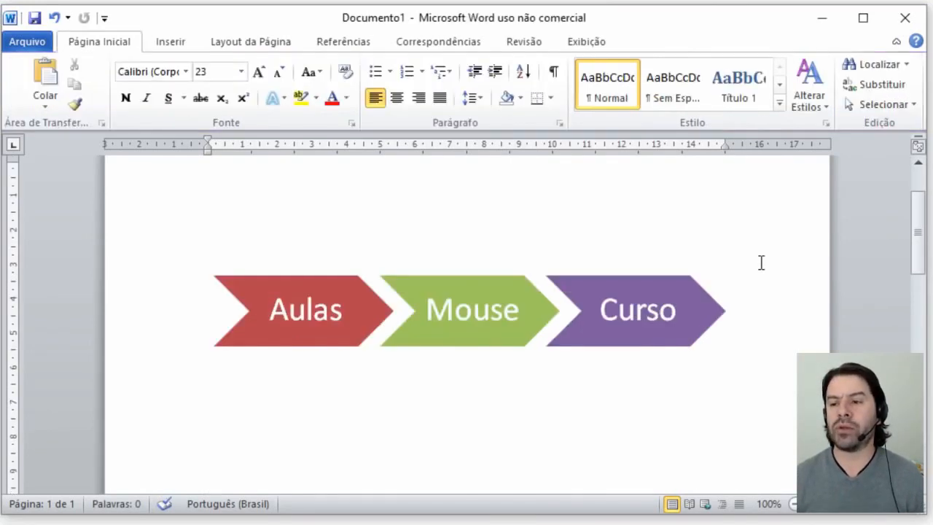